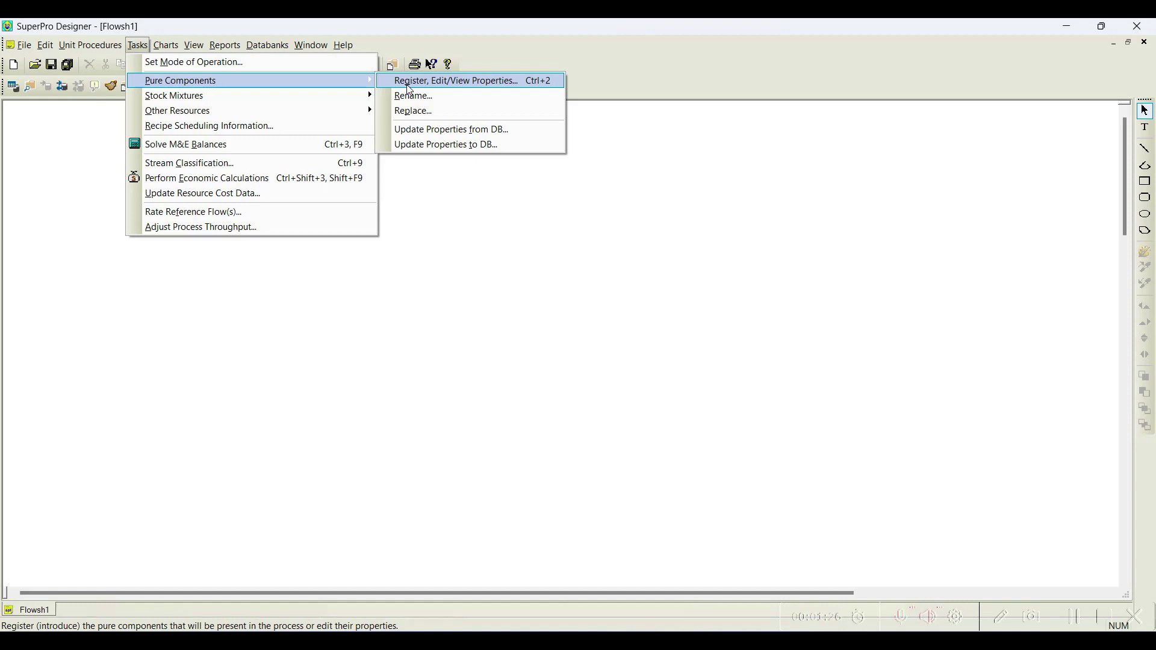
# - Register Acetic Acid and Acetic Anhydride as pure components from the SuperPro databank
pyautogui.click(408, 84)
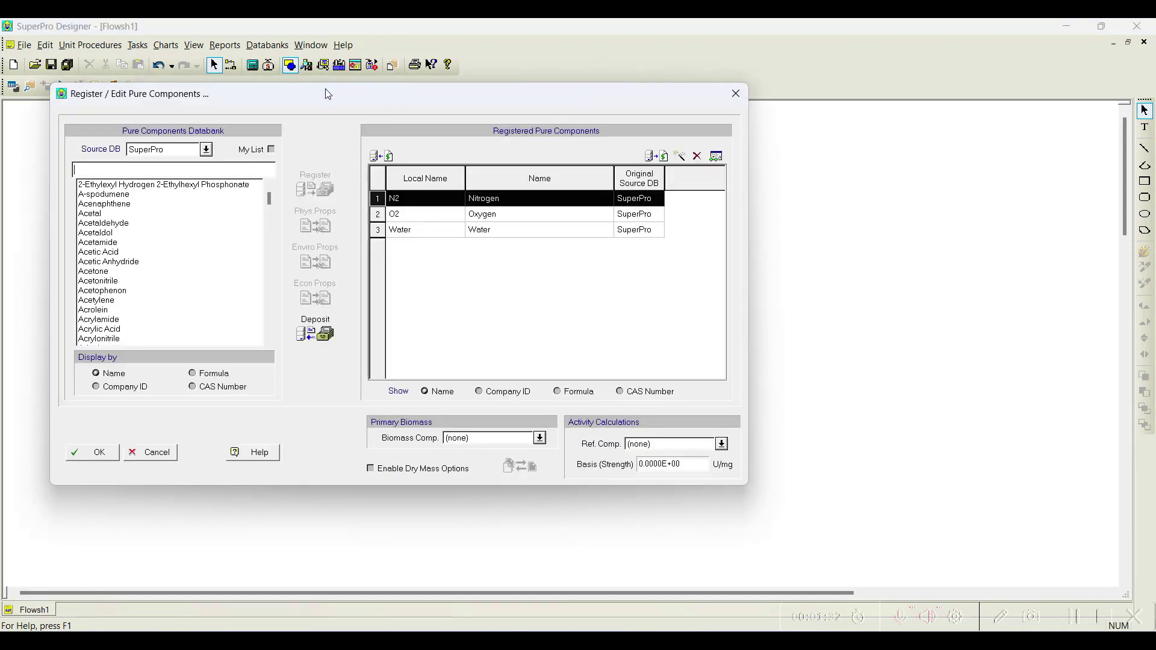
pyautogui.moveTo(328, 92); pyautogui.dragTo(474, 117)
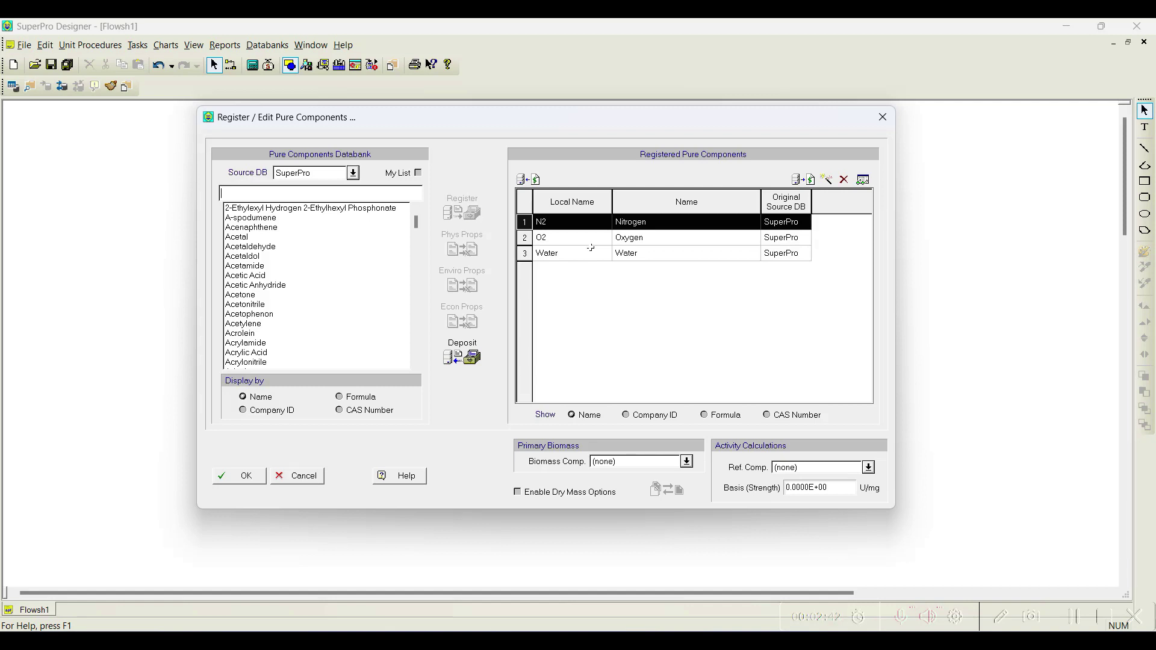
pyautogui.write('Acetic')
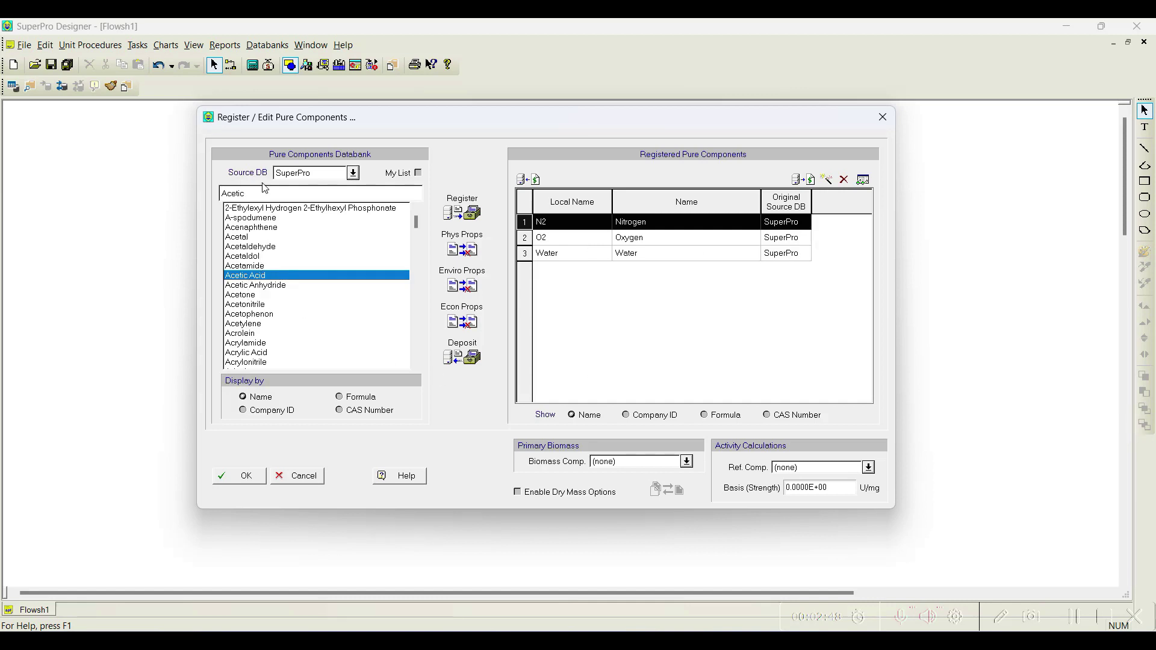
pyautogui.click(353, 173)
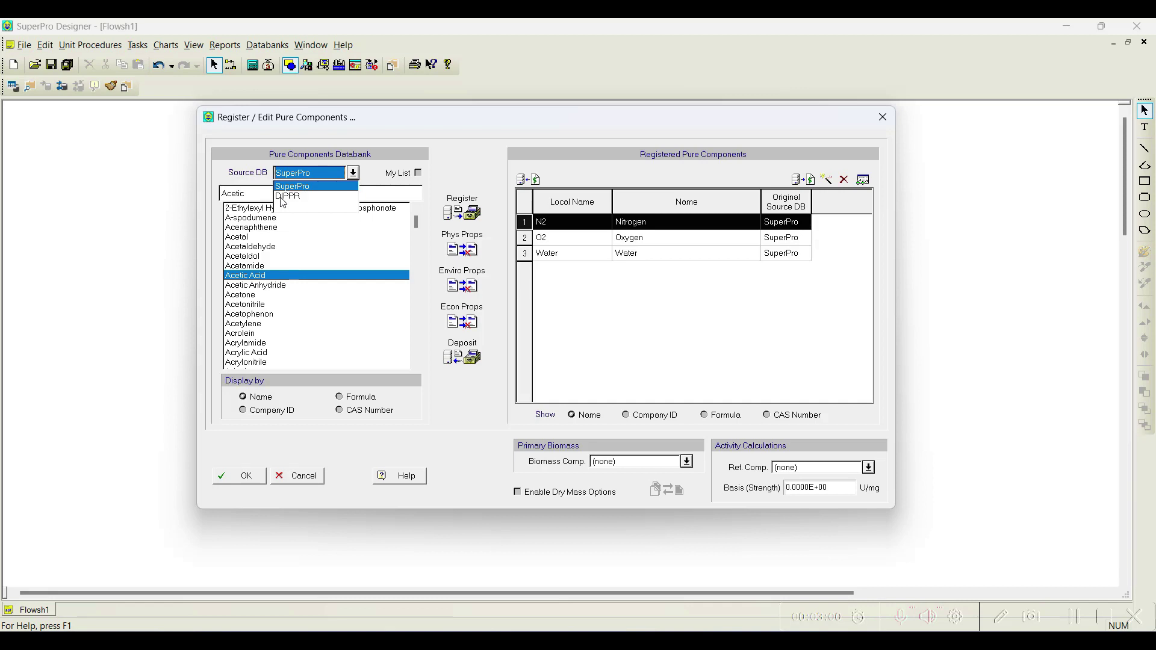
pyautogui.click(336, 191)
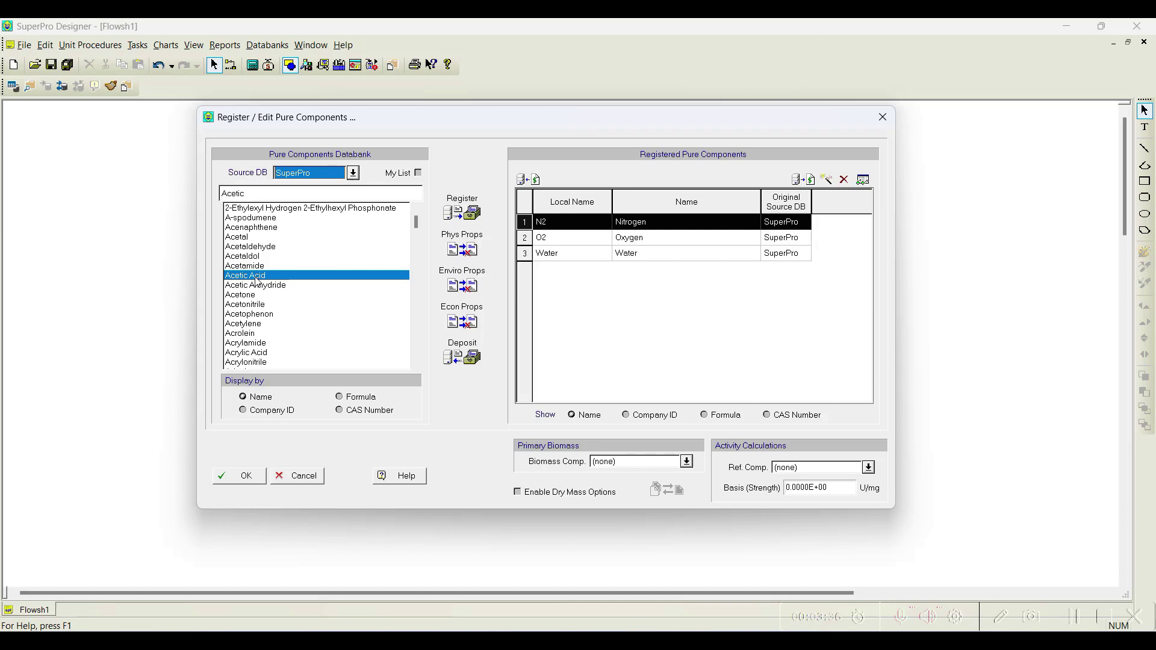
pyautogui.click(465, 217)
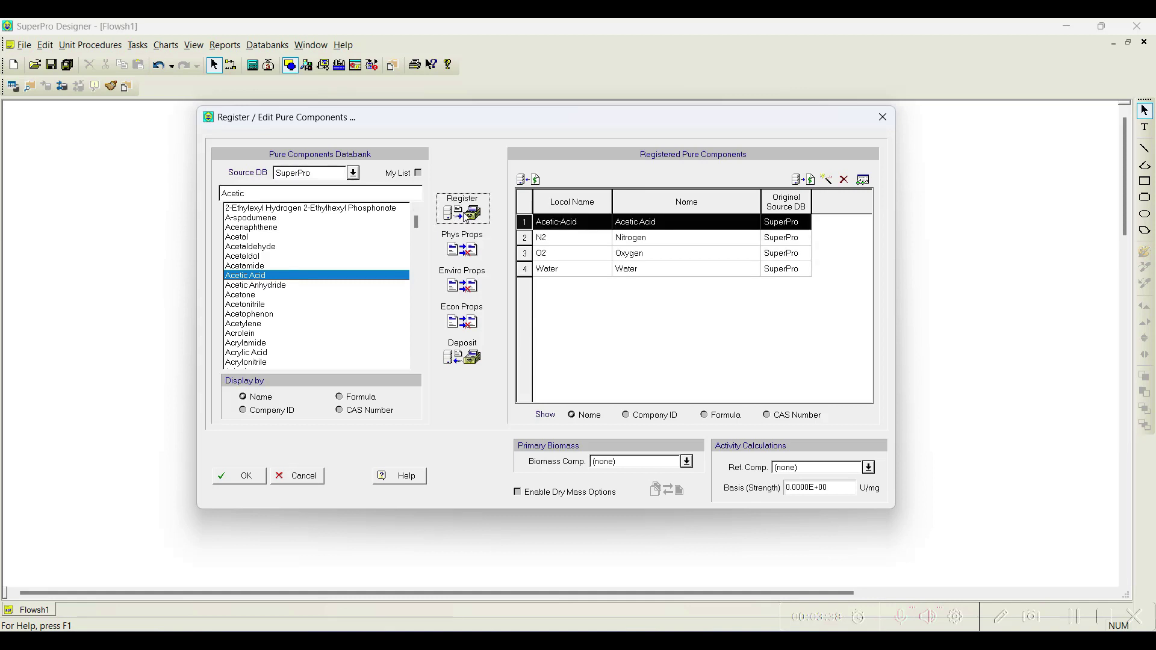
pyautogui.click(279, 285)
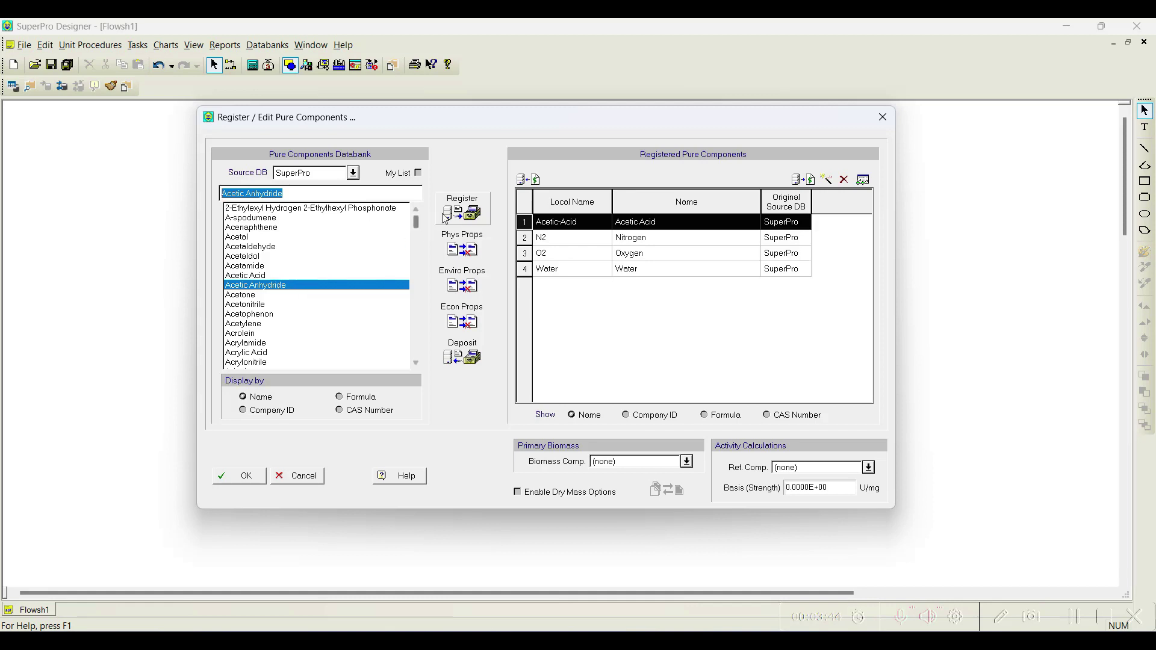
pyautogui.click(461, 216)
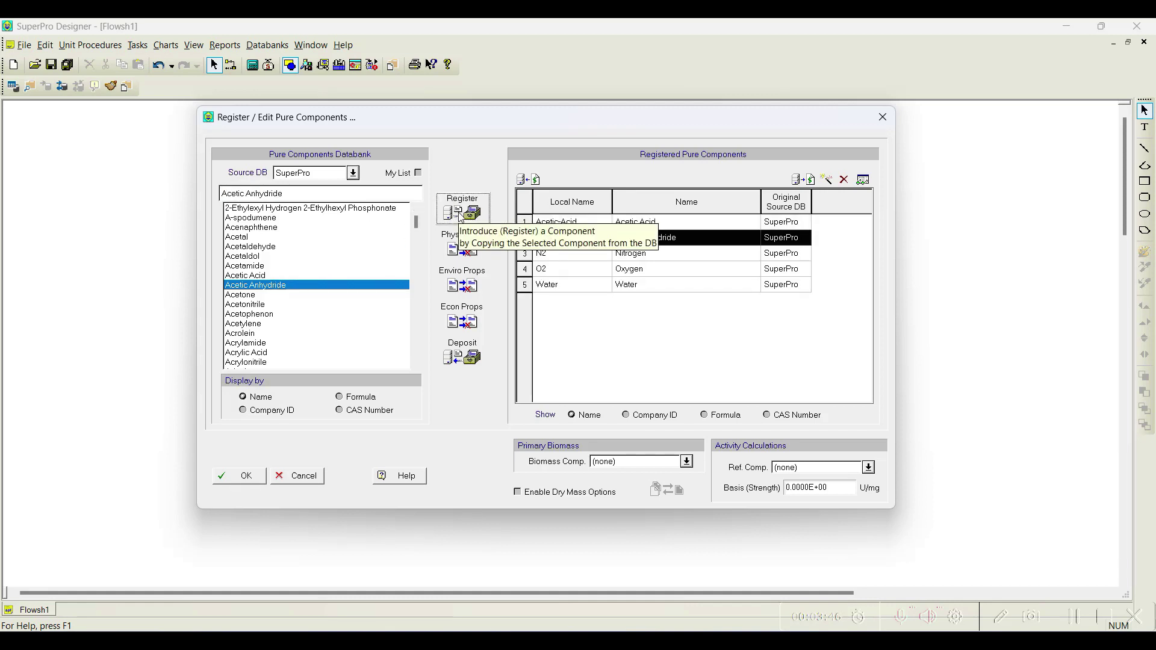
# - Search the pure components databank for aspirin and salicylic acid, and clear the search text
pyautogui.click(314, 191)
pyautogui.write('Aspiri')
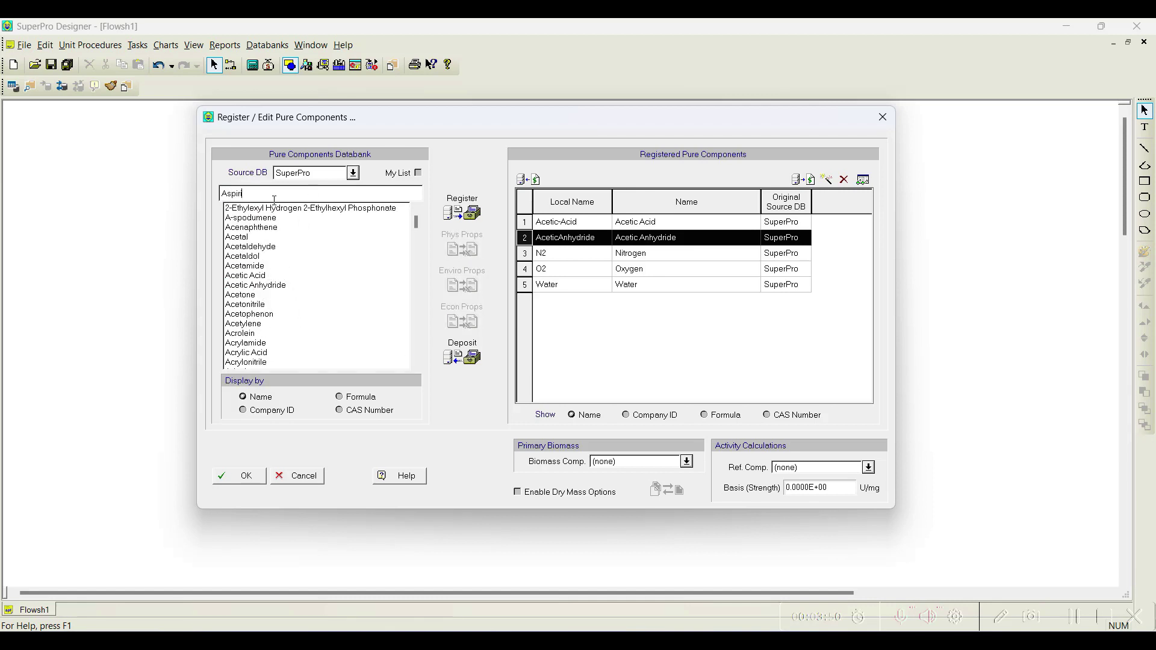
pyautogui.moveTo(271, 192); pyautogui.dragTo(194, 195)
pyautogui.write('Salicy')
pyautogui.moveTo(259, 193); pyautogui.dragTo(190, 189)
pyautogui.press('BackSpace')
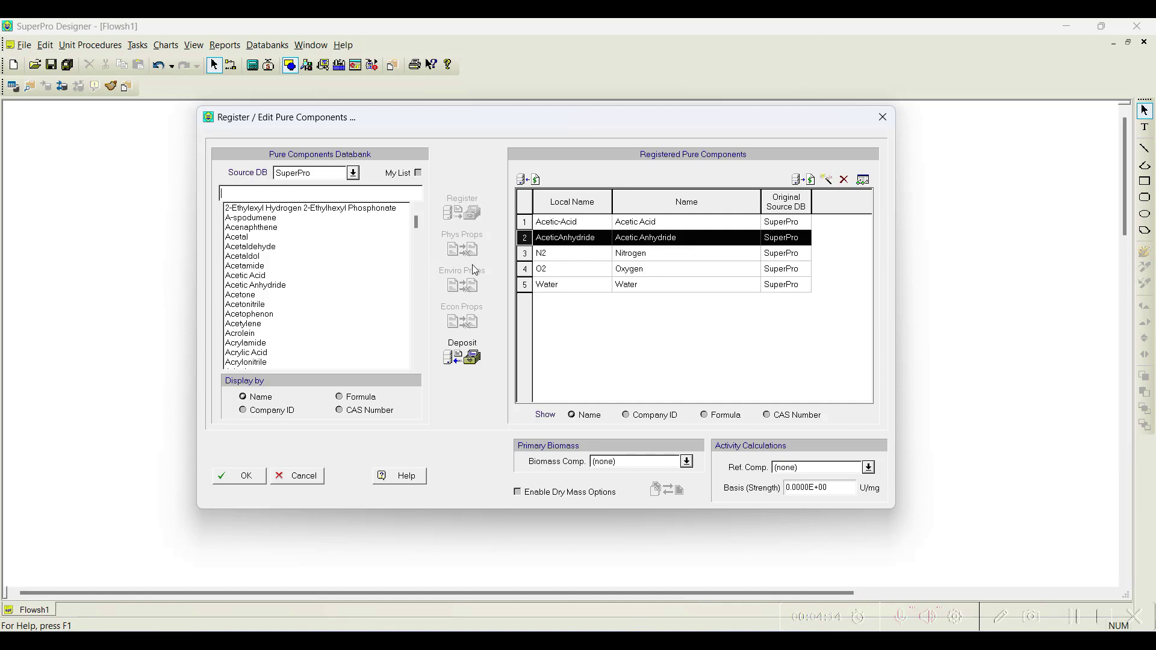
pyautogui.click(826, 180)
pyautogui.moveTo(792, 37); pyautogui.dragTo(577, 109)
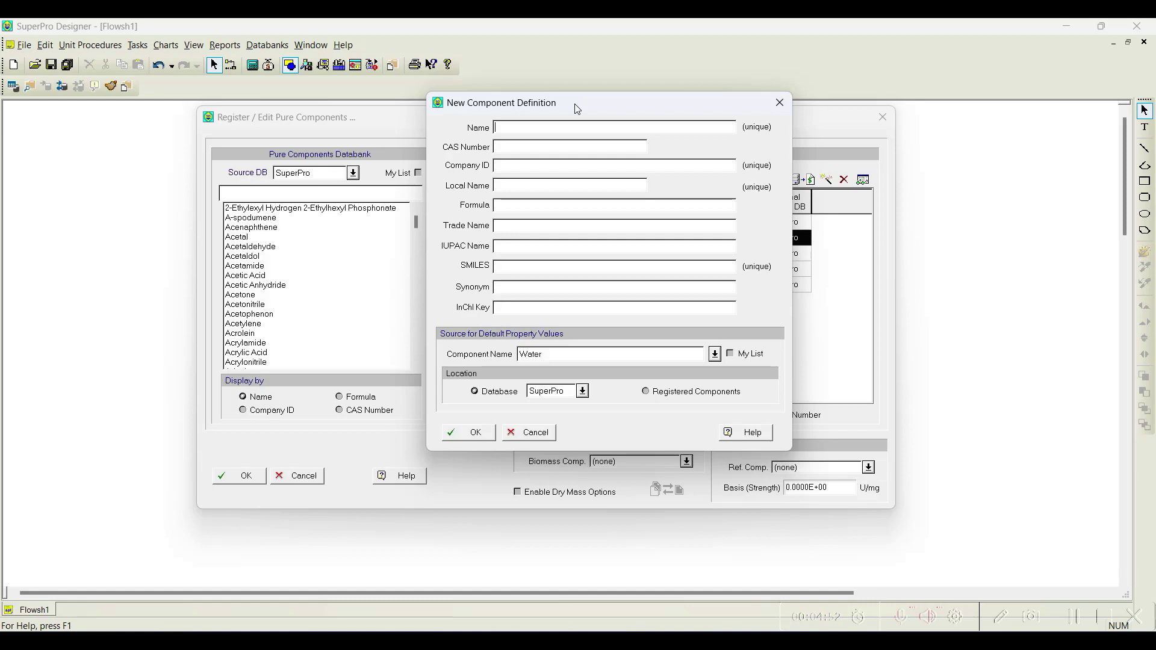
pyautogui.write('Aspirin')
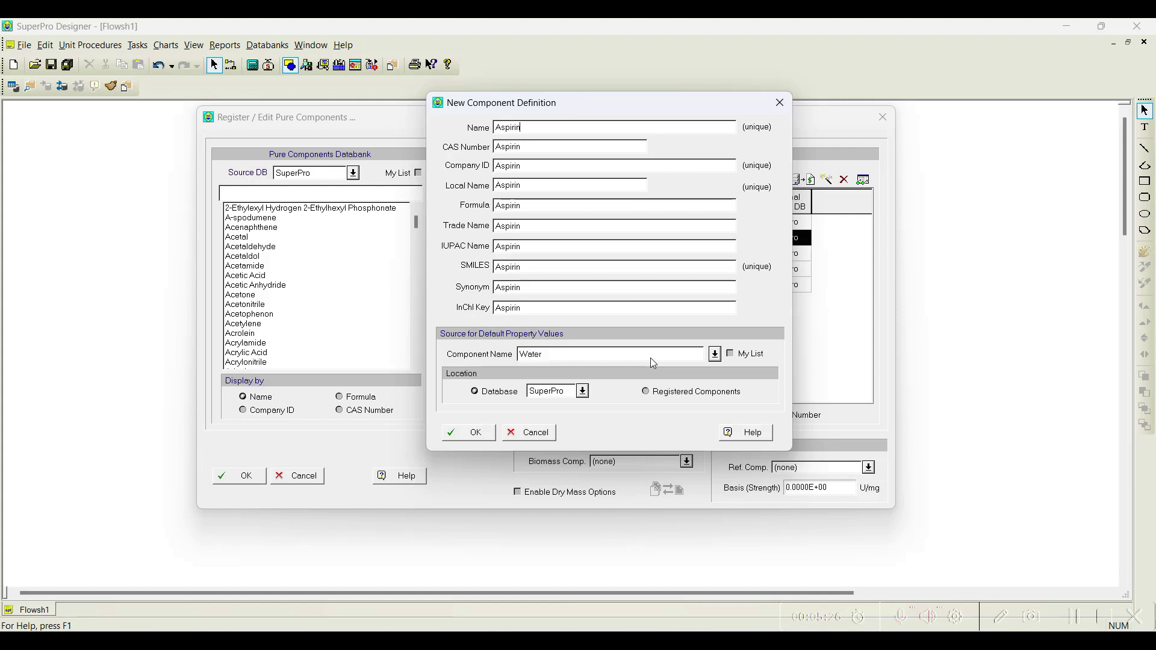
pyautogui.click(715, 354)
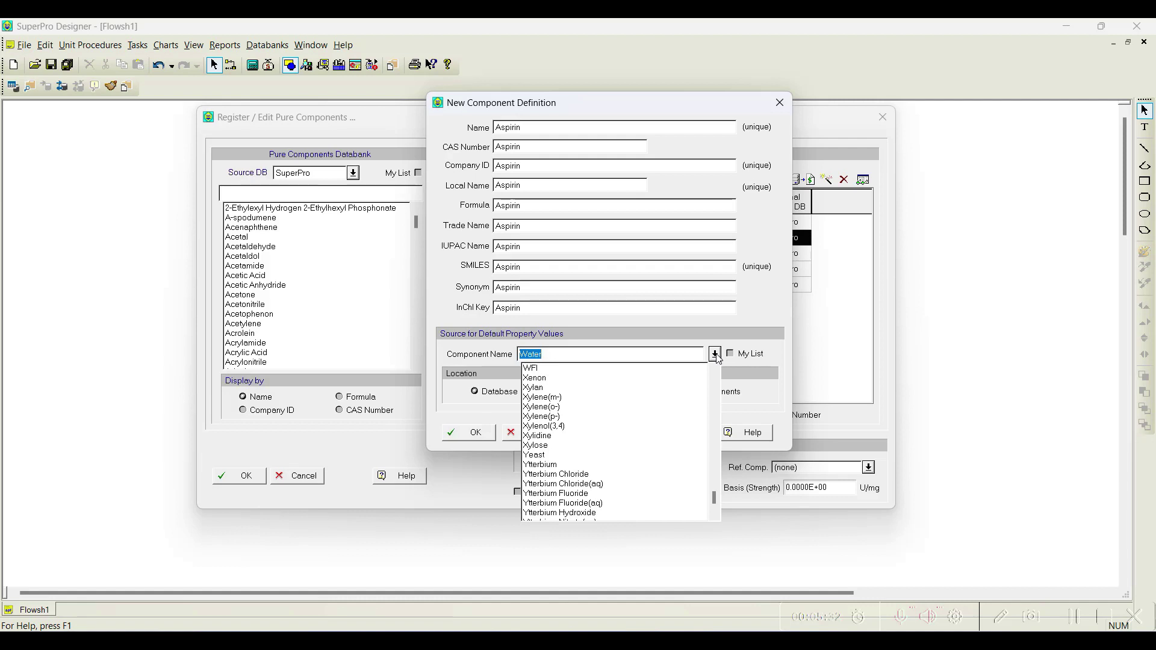
pyautogui.click(539, 127)
pyautogui.click(530, 127)
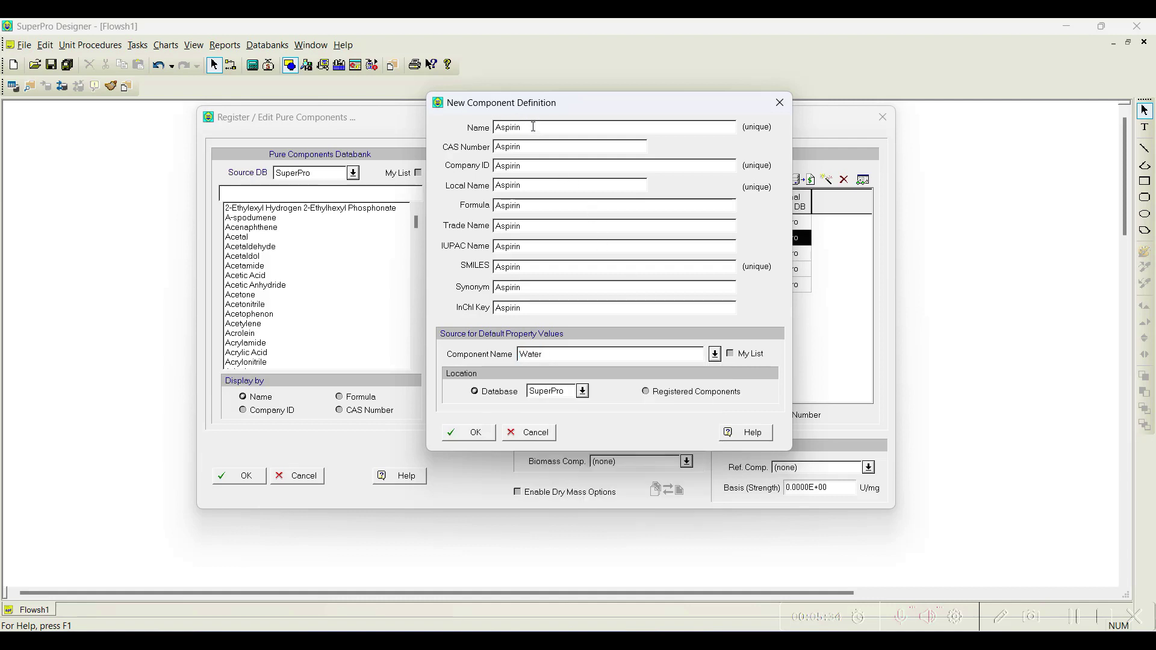
pyautogui.doubleClick(517, 127)
pyautogui.click(530, 433)
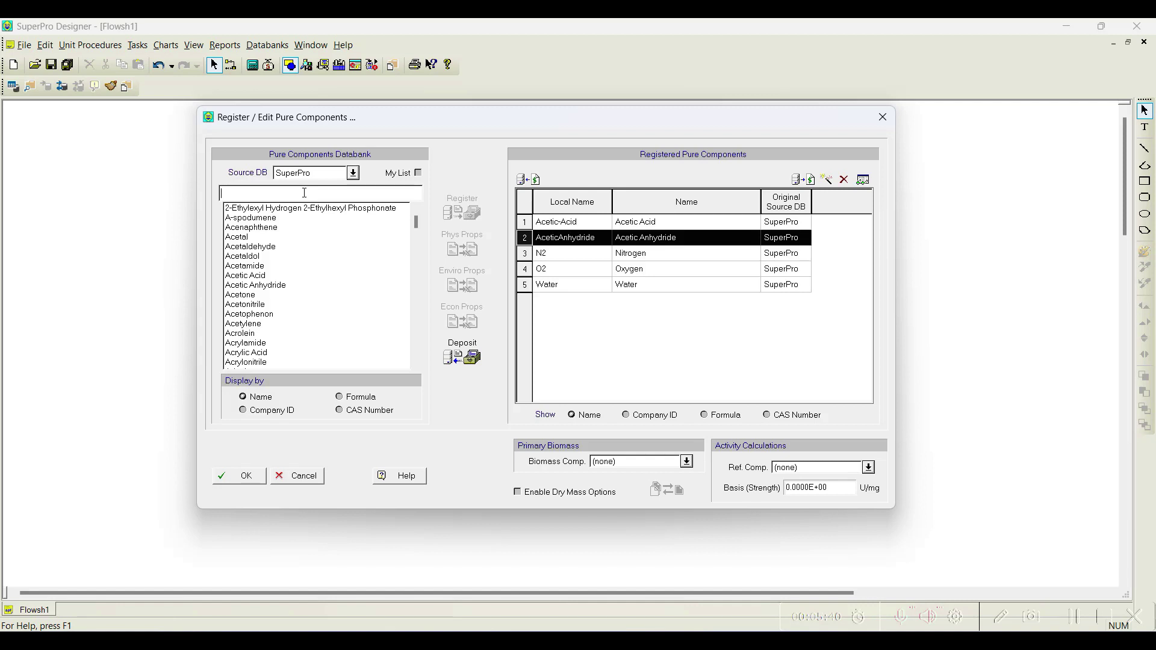
# - Search the pure components databank for fructose and glucose
pyautogui.write('Fruc')
pyautogui.press('BackSpace')
pyautogui.write('Gluc')
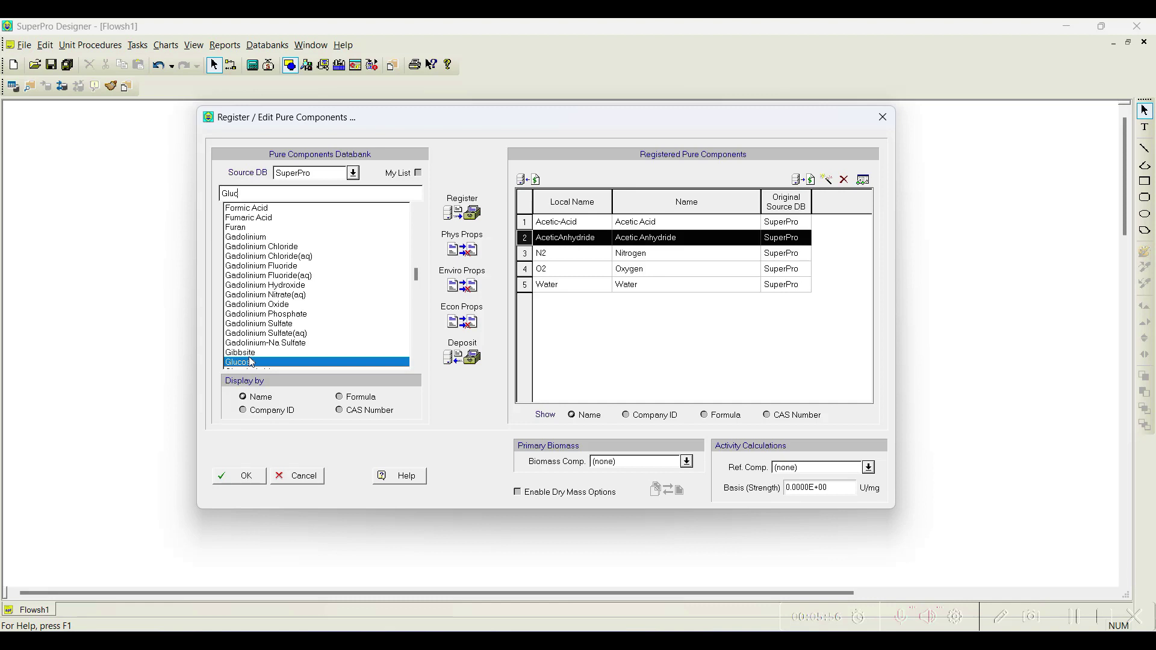
pyautogui.click(833, 189)
pyautogui.write('Fr')
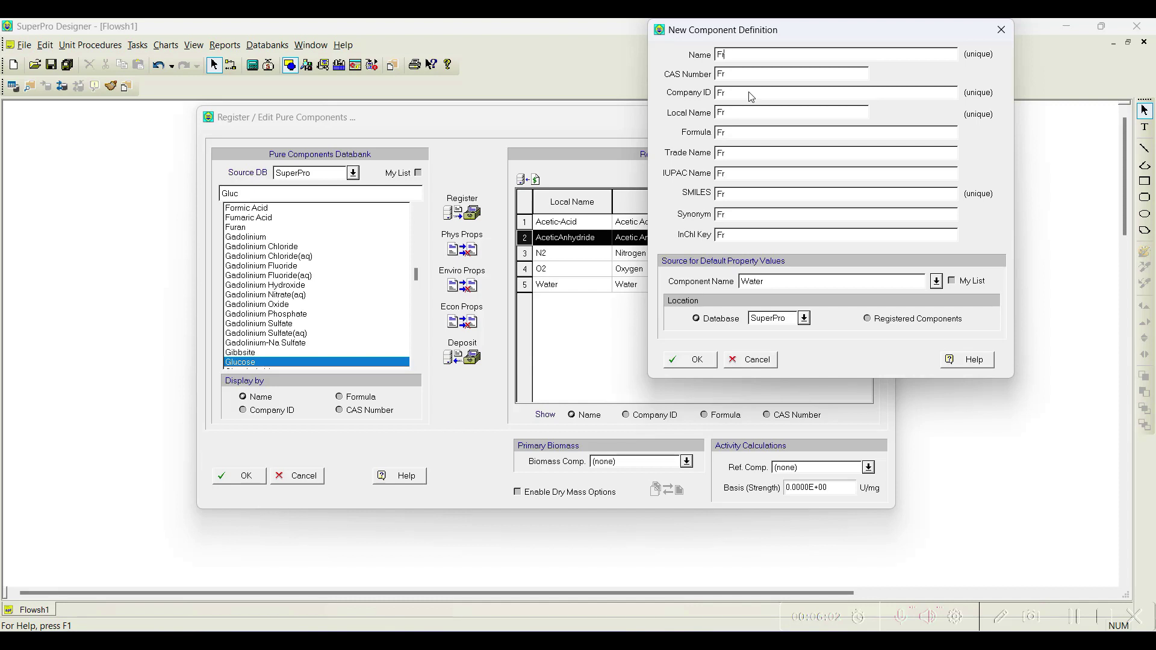
pyautogui.write('uctose')
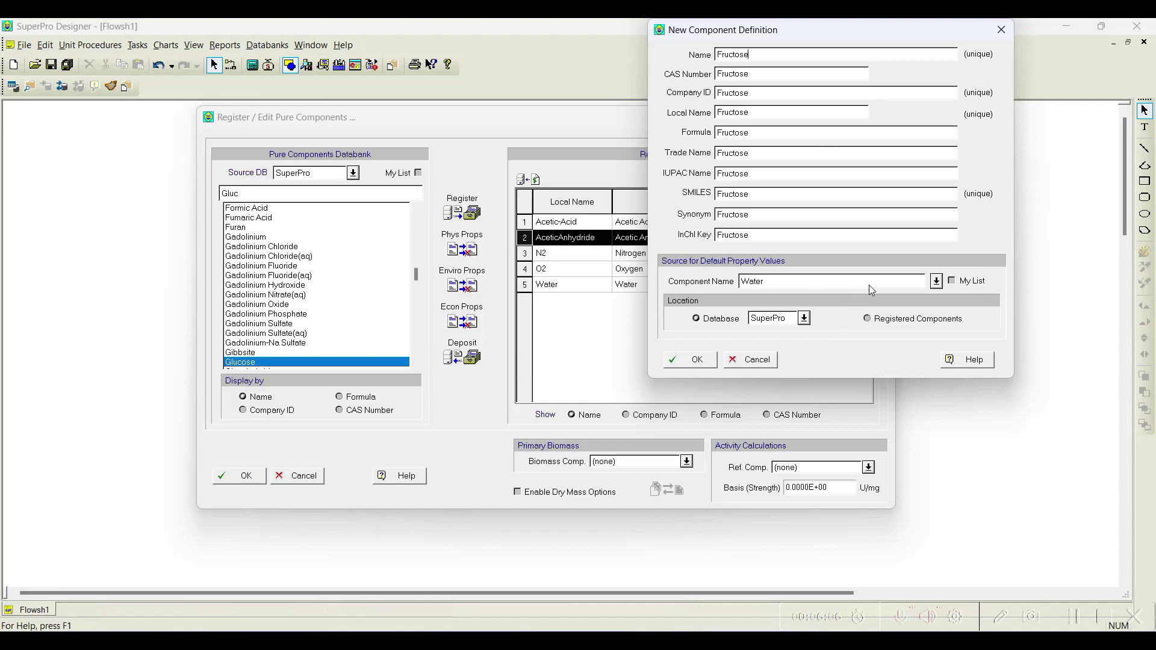
pyautogui.click(936, 281)
pyautogui.write('Gluc')
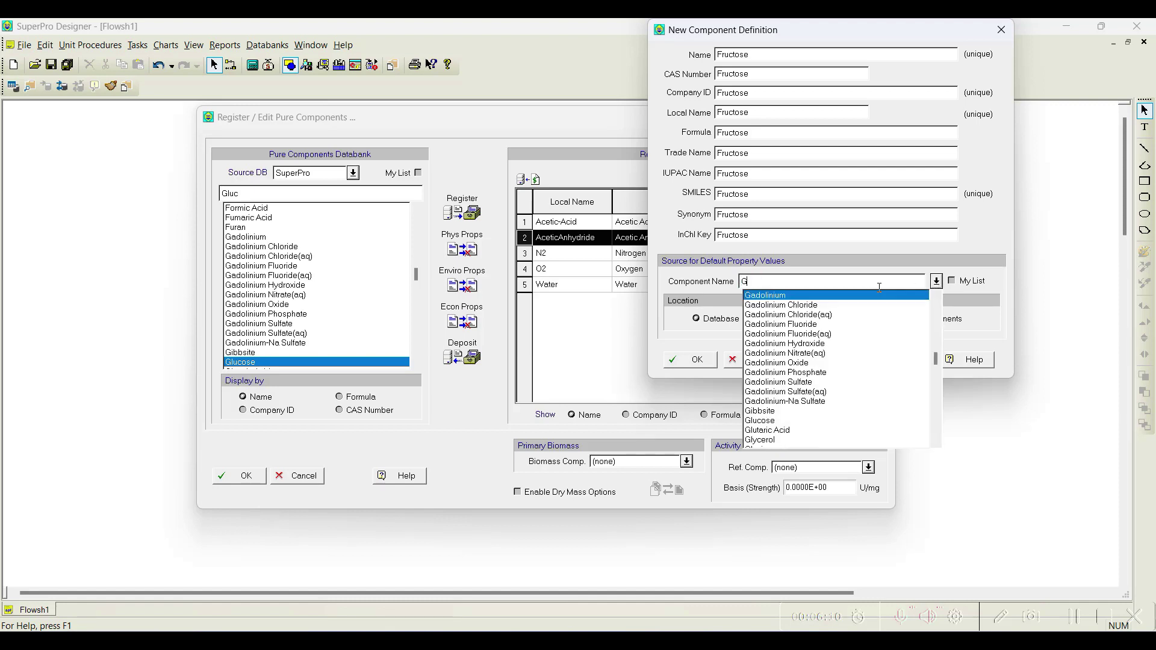
pyautogui.click(774, 419)
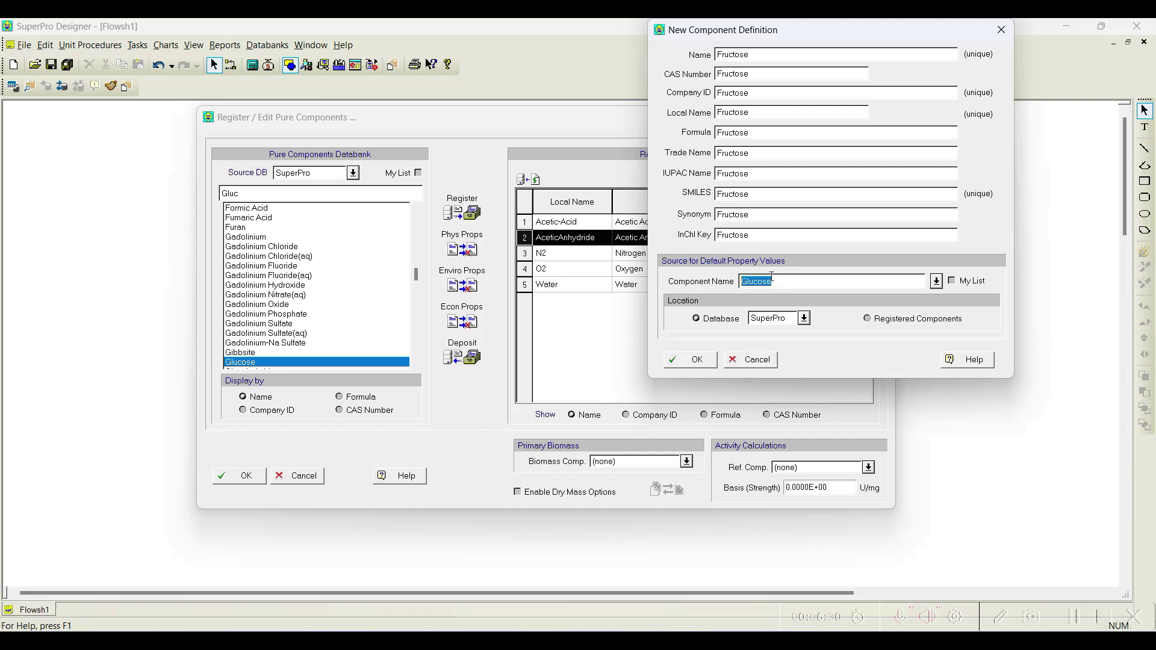
pyautogui.click(731, 359)
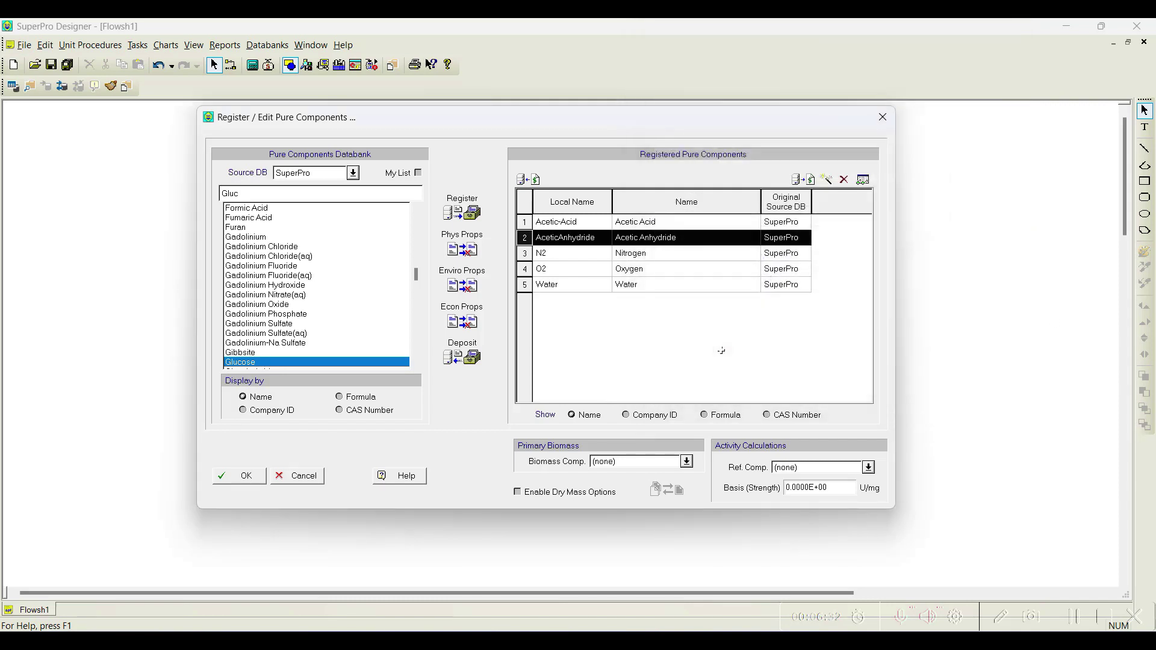
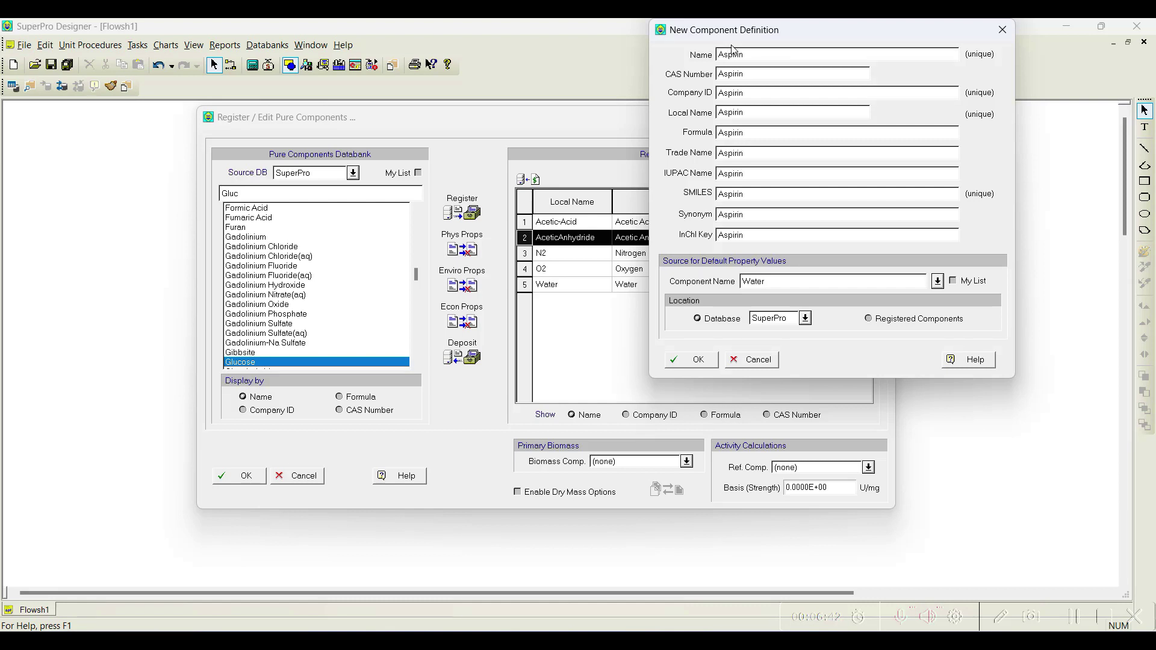
# - Create new pure components named Aspirin and "Sa;icylic acid", using Water from the SuperPro database as the source for default property values
pyautogui.click(703, 365)
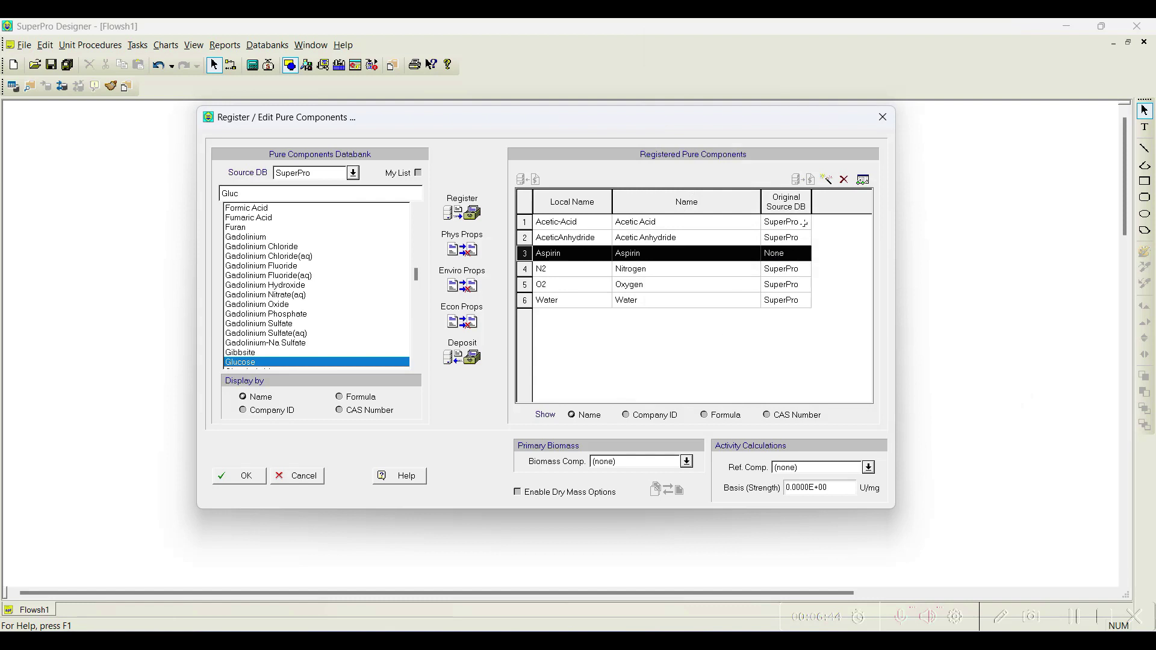
pyautogui.click(828, 180)
pyautogui.write('S')
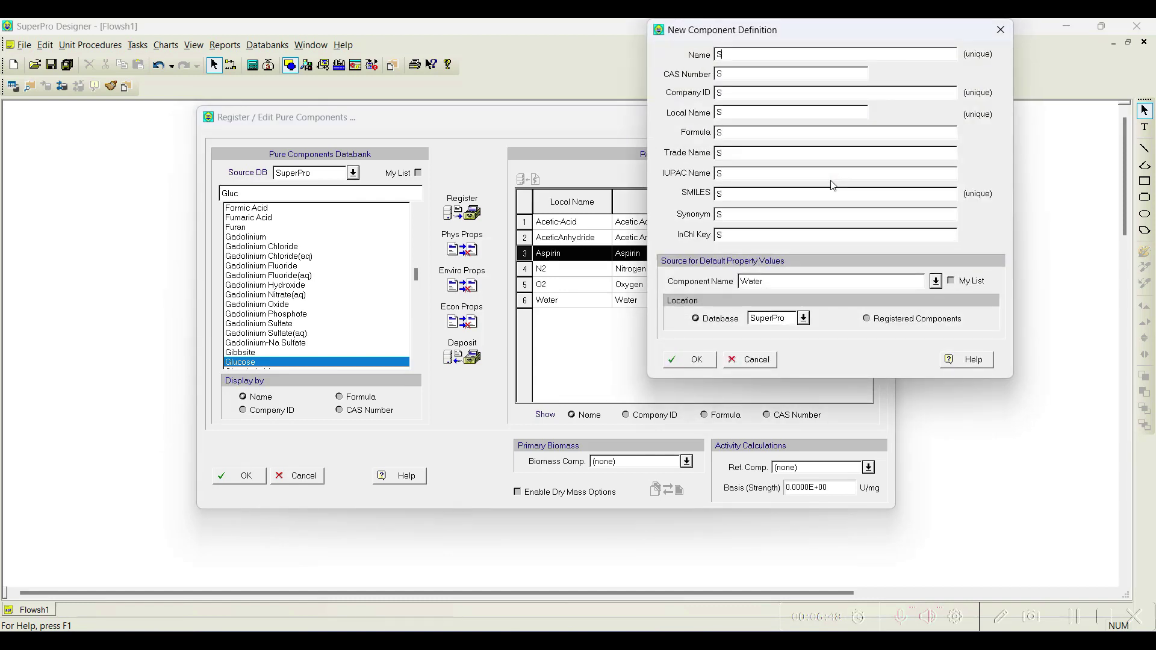
pyautogui.write('al')
pyautogui.write('icylic a')
pyautogui.write('cid')
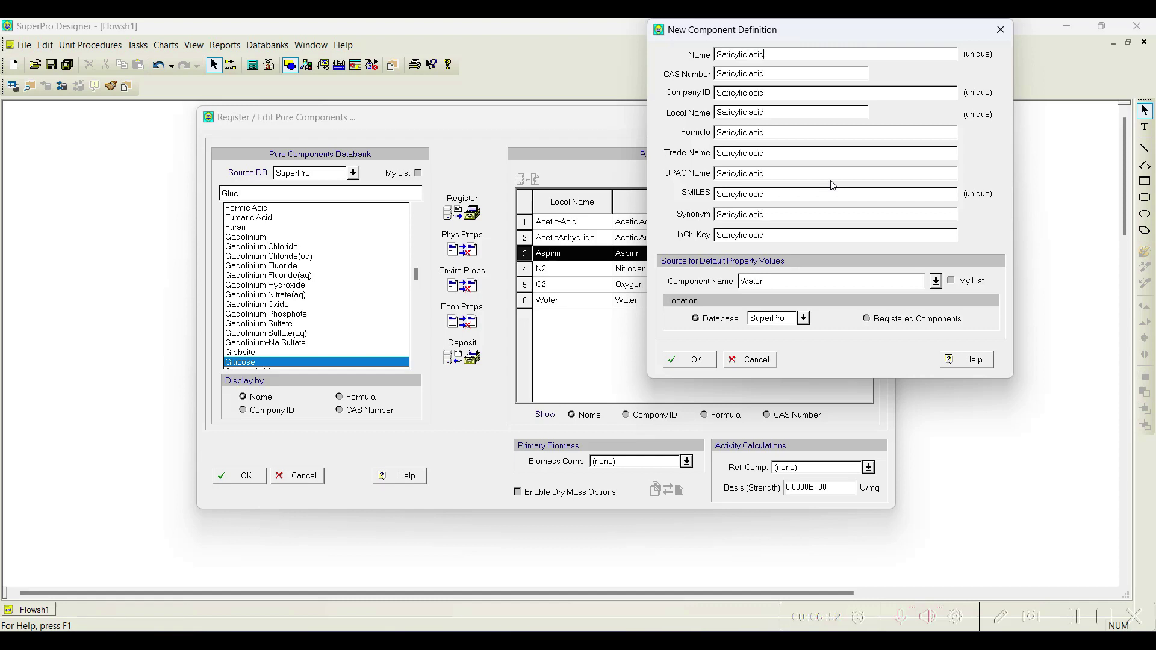
pyautogui.click(692, 360)
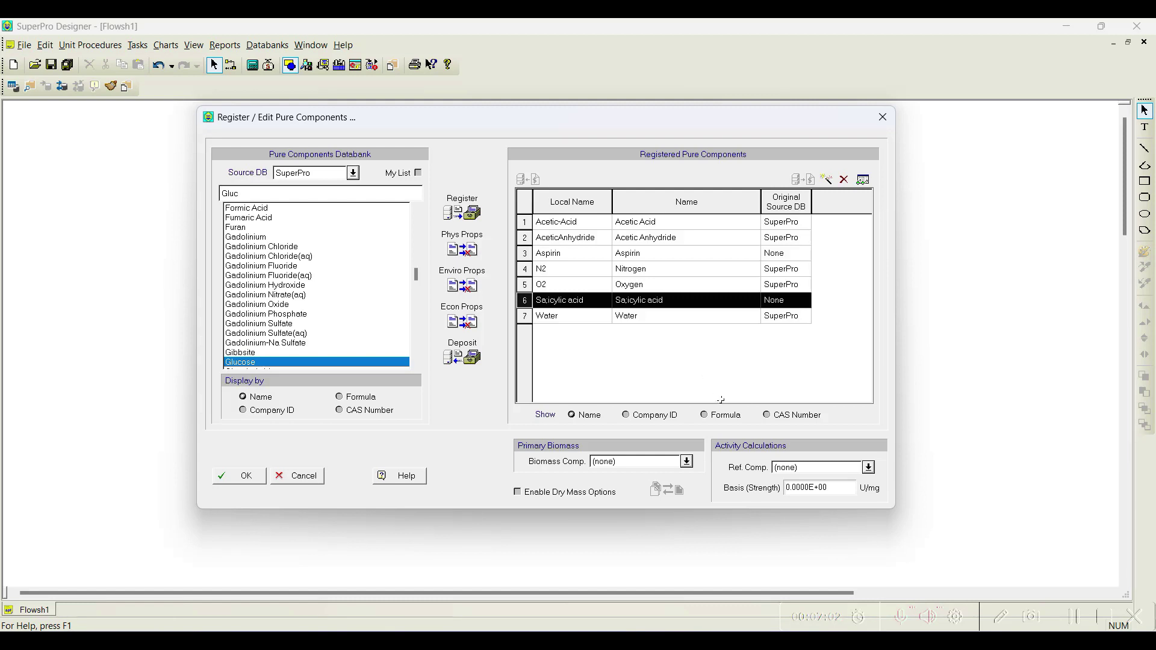
# - Examine Acetic Acid's registered properties: identifiers, constant and temperature-dependent physical data, aqueous data, economics and pollutant categories
pyautogui.click(534, 253)
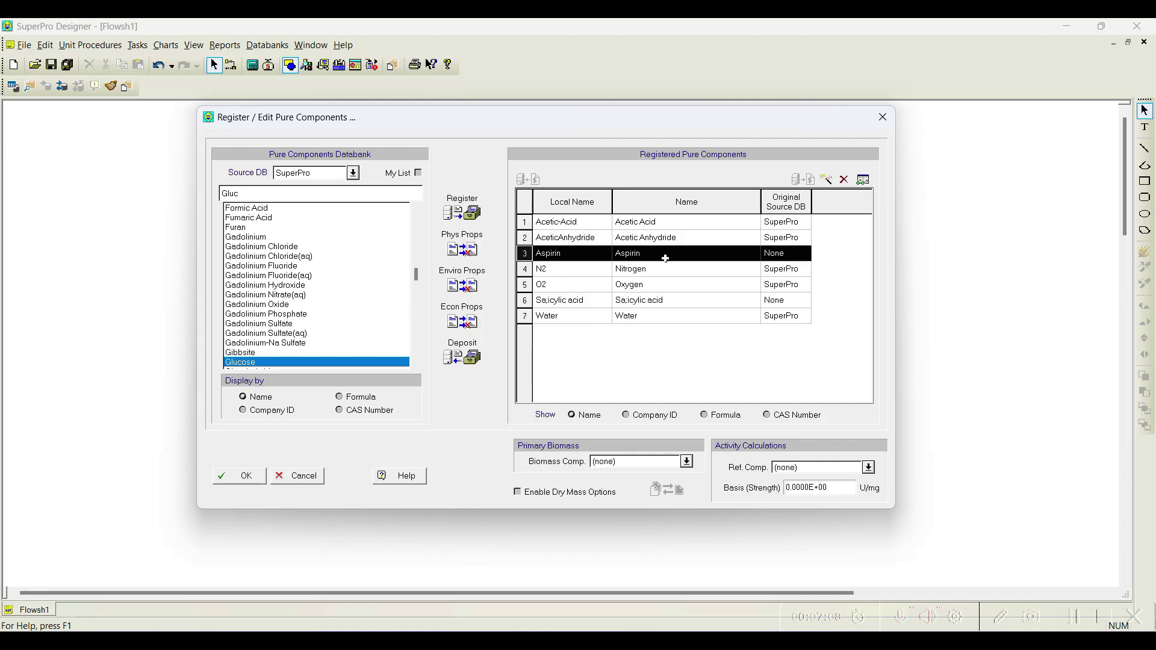
pyautogui.click(523, 222)
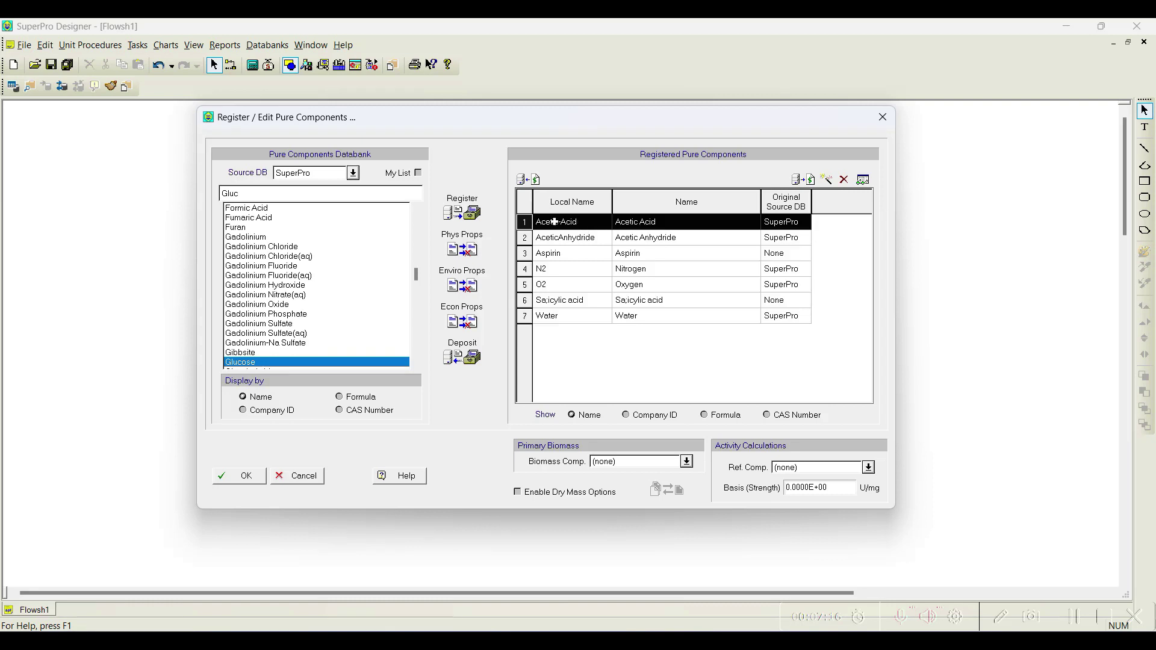
pyautogui.click(862, 179)
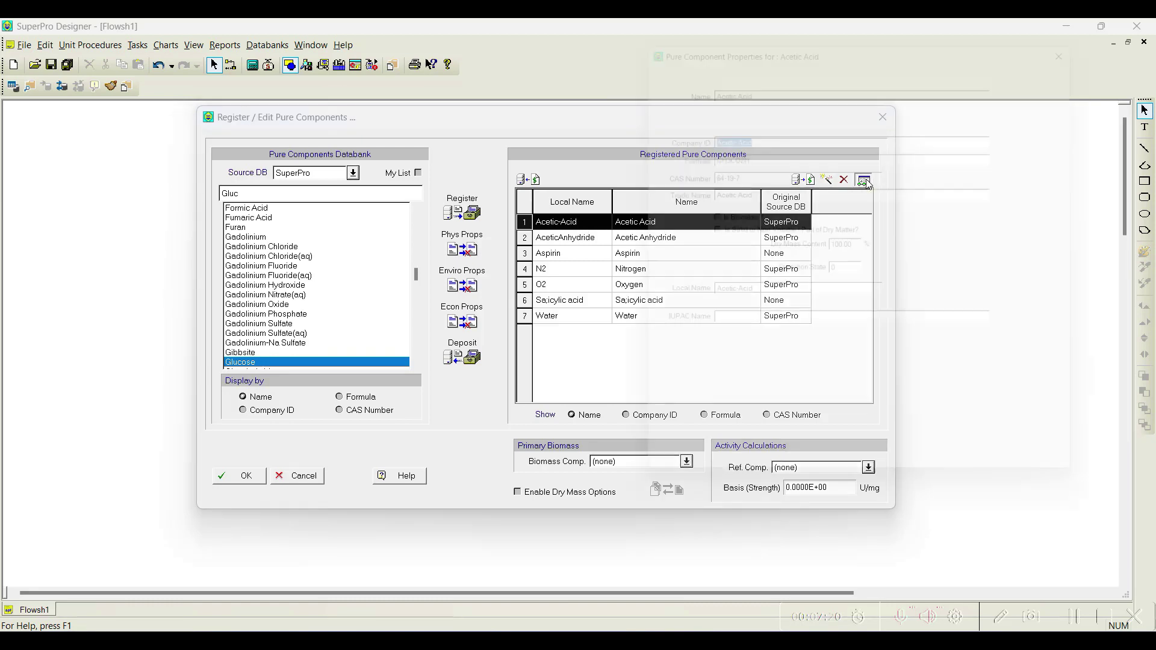
pyautogui.moveTo(797, 34); pyautogui.dragTo(463, 52)
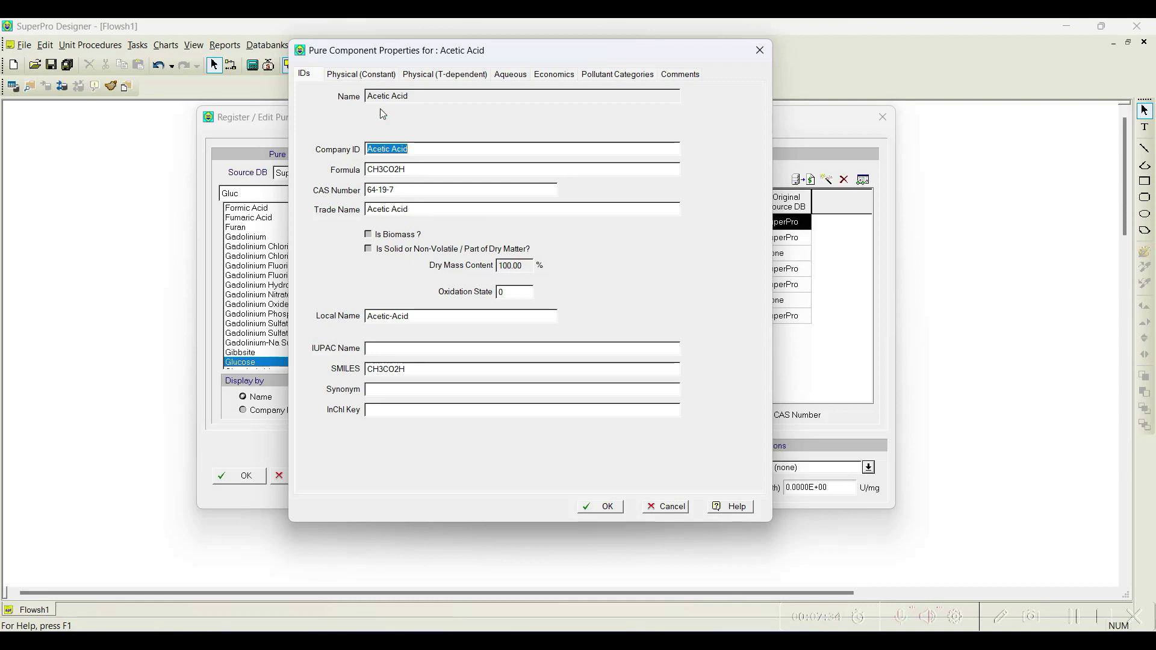
pyautogui.click(367, 75)
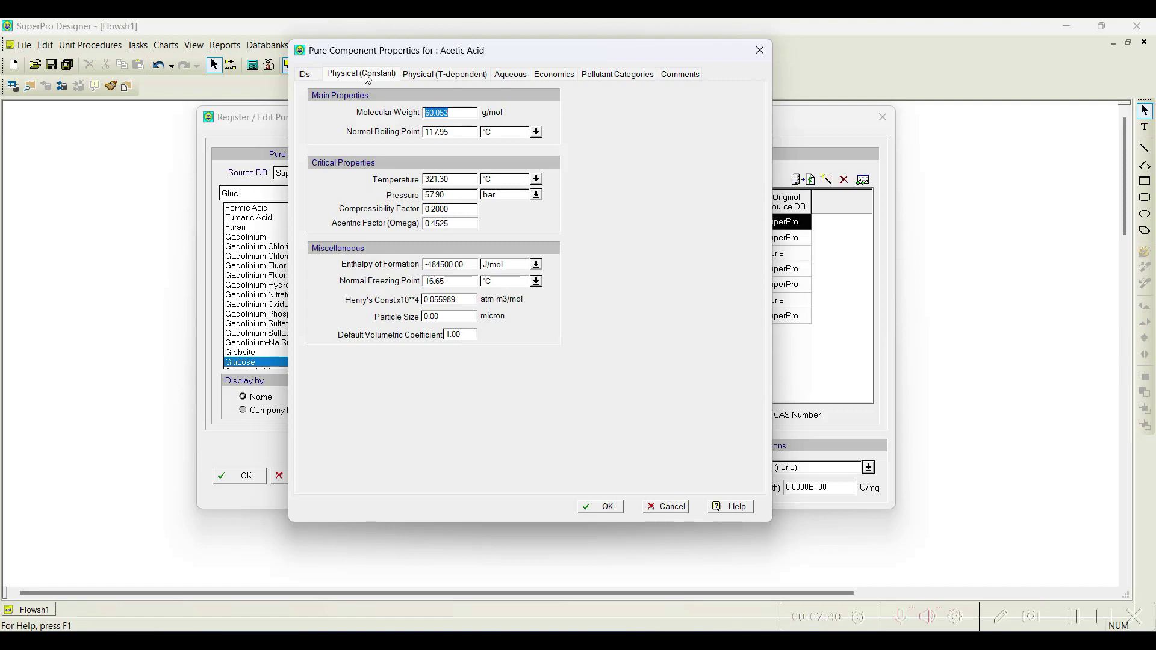
pyautogui.click(457, 77)
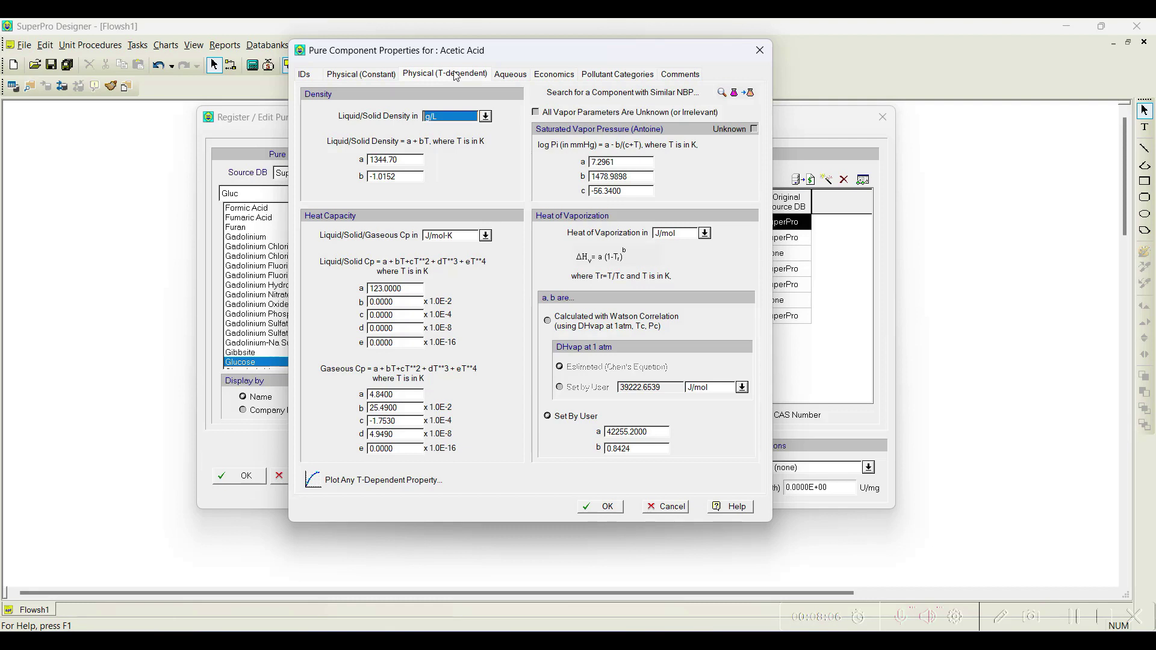
pyautogui.click(510, 79)
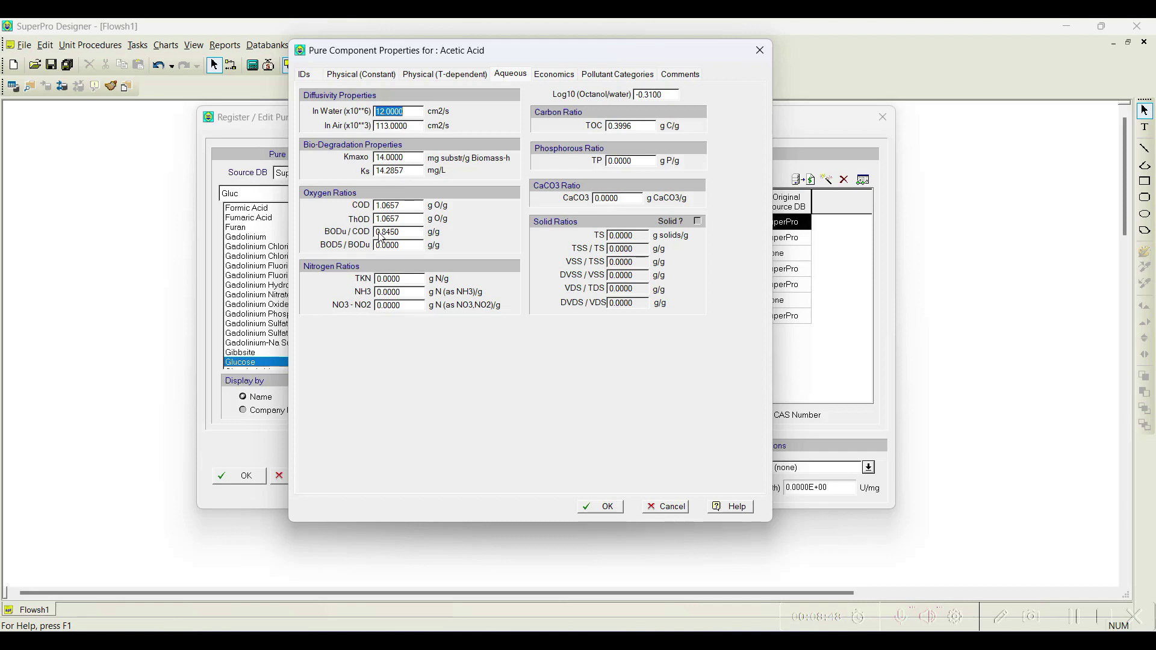
pyautogui.click(560, 76)
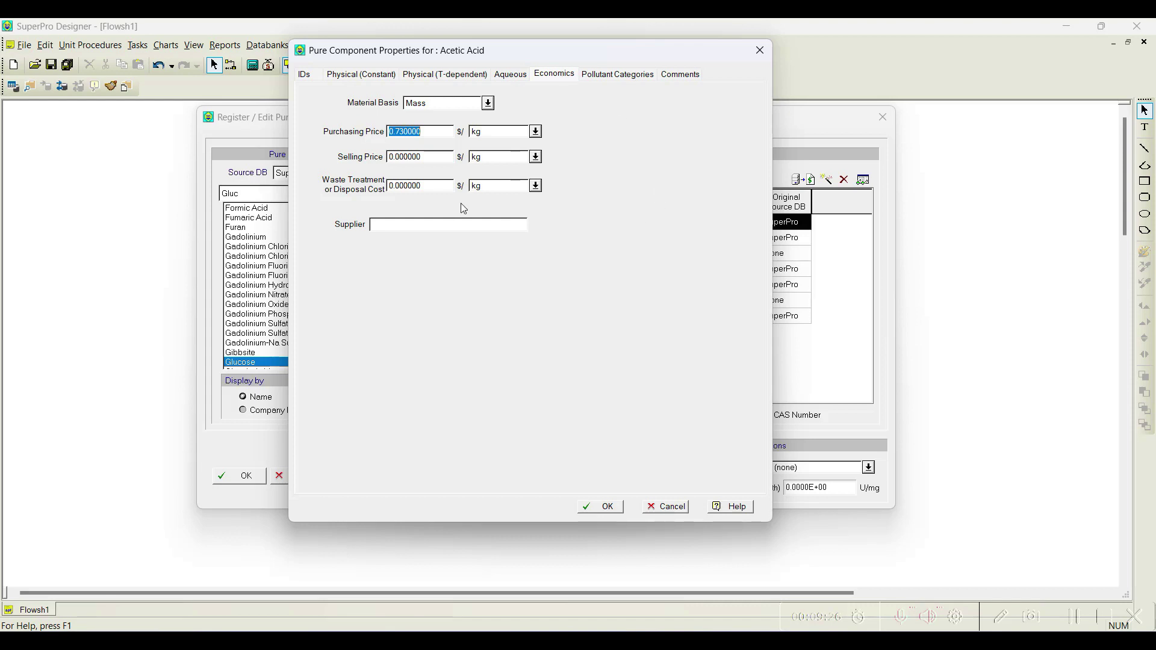
pyautogui.click(616, 74)
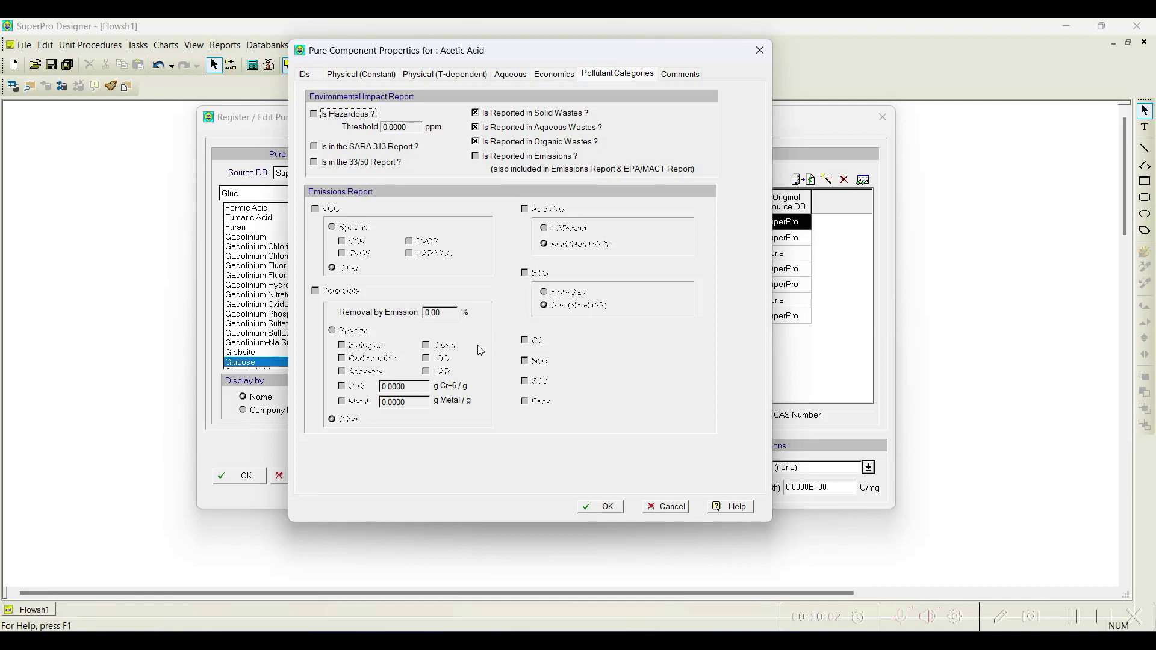
# - Read the comments in Acetic Acid's properties, close them, and open the properties of the registered Aspirin component
pyautogui.click(680, 74)
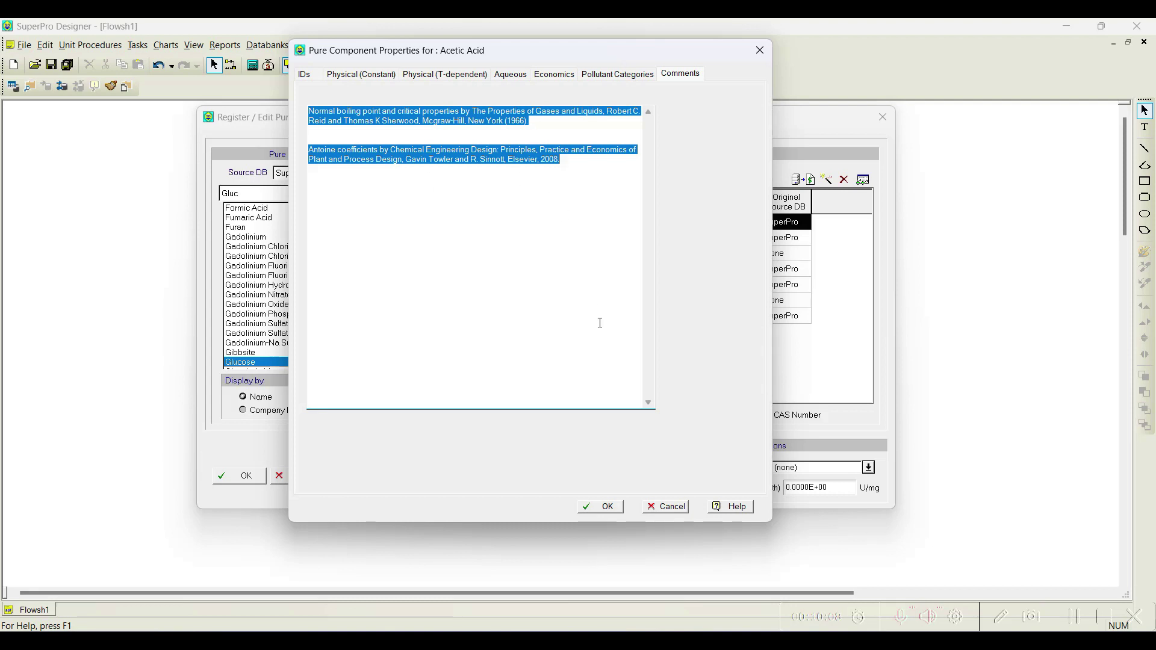
pyautogui.click(601, 507)
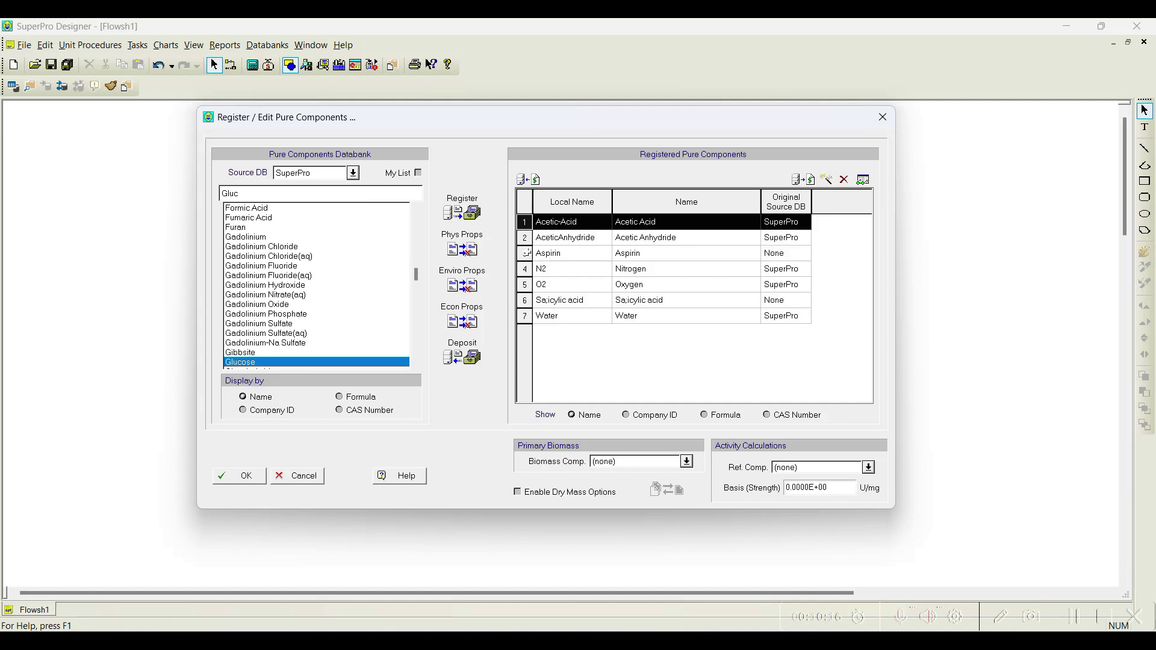
pyautogui.click(525, 253)
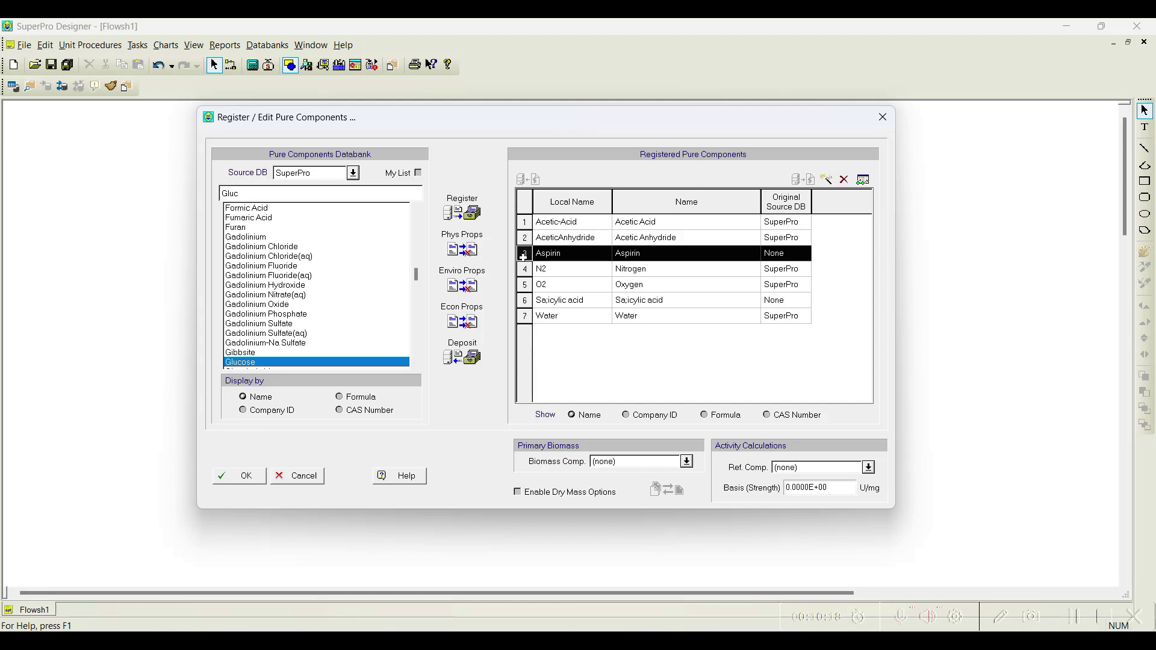
pyautogui.click(862, 179)
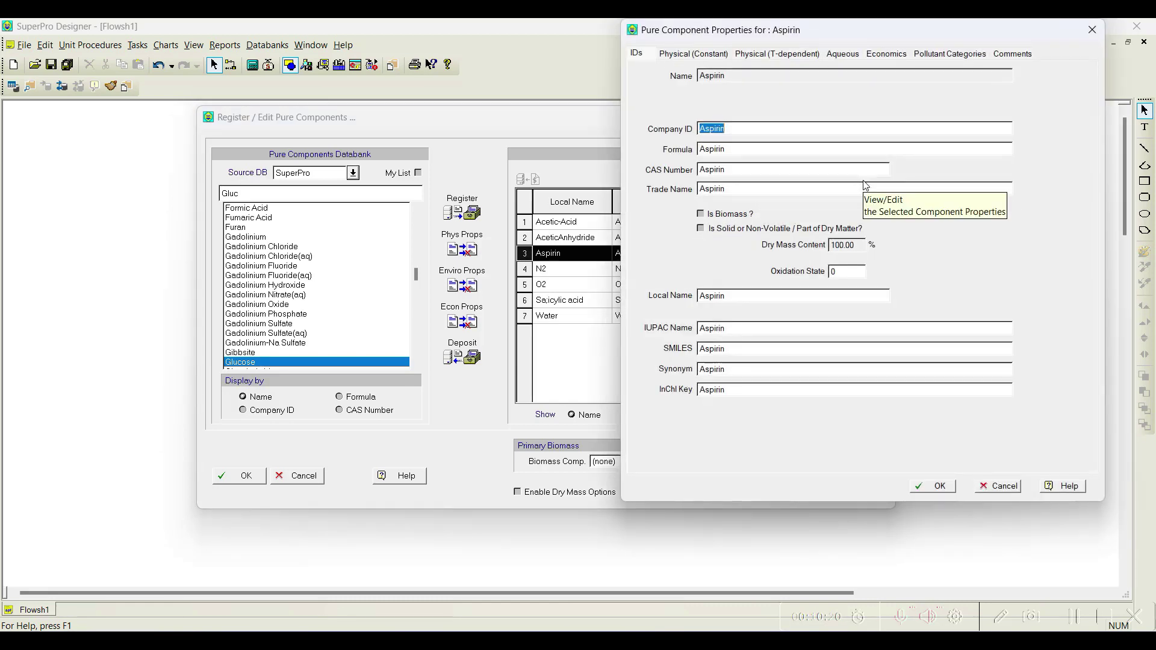
pyautogui.moveTo(796, 30); pyautogui.dragTo(555, 39)
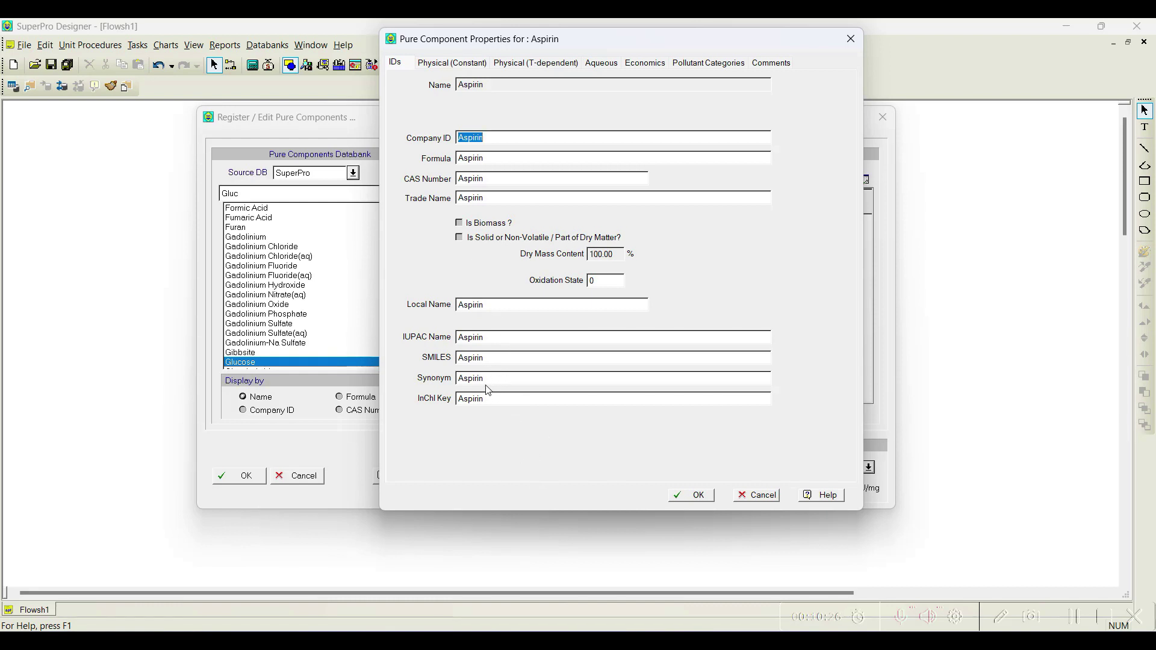
# - Switch to the browser and examine the Aspirin pages on PubChem, ChEBI and the NIST Chemistry WebBook for identifiers and property data
pyautogui.click(545, 641)
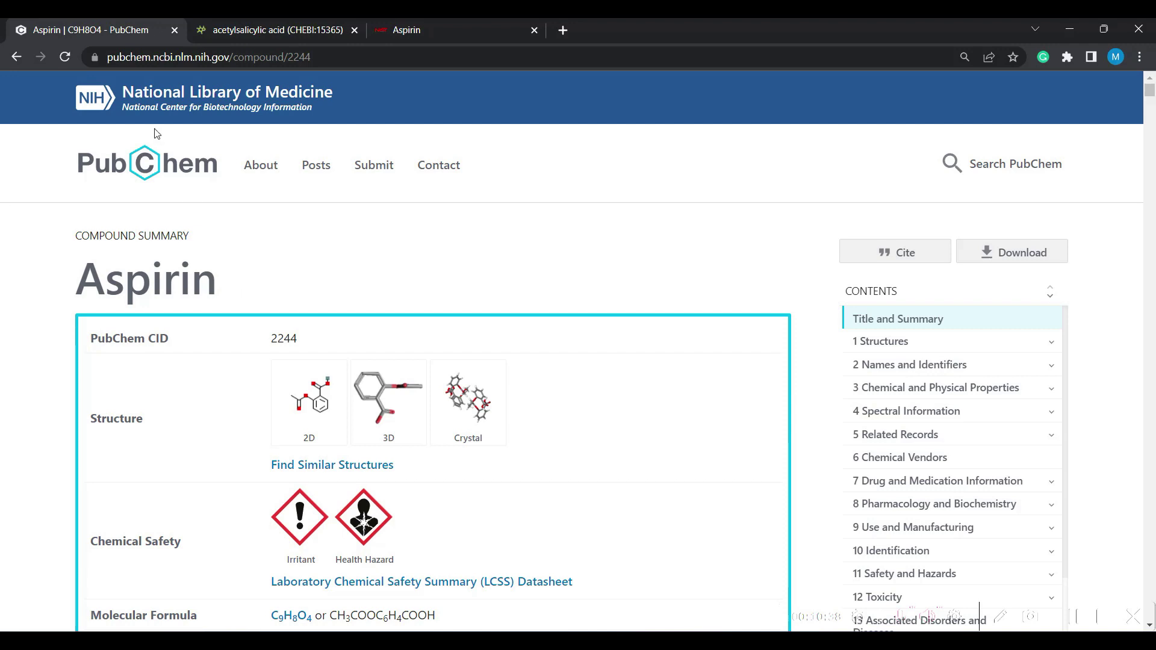
pyautogui.click(255, 21)
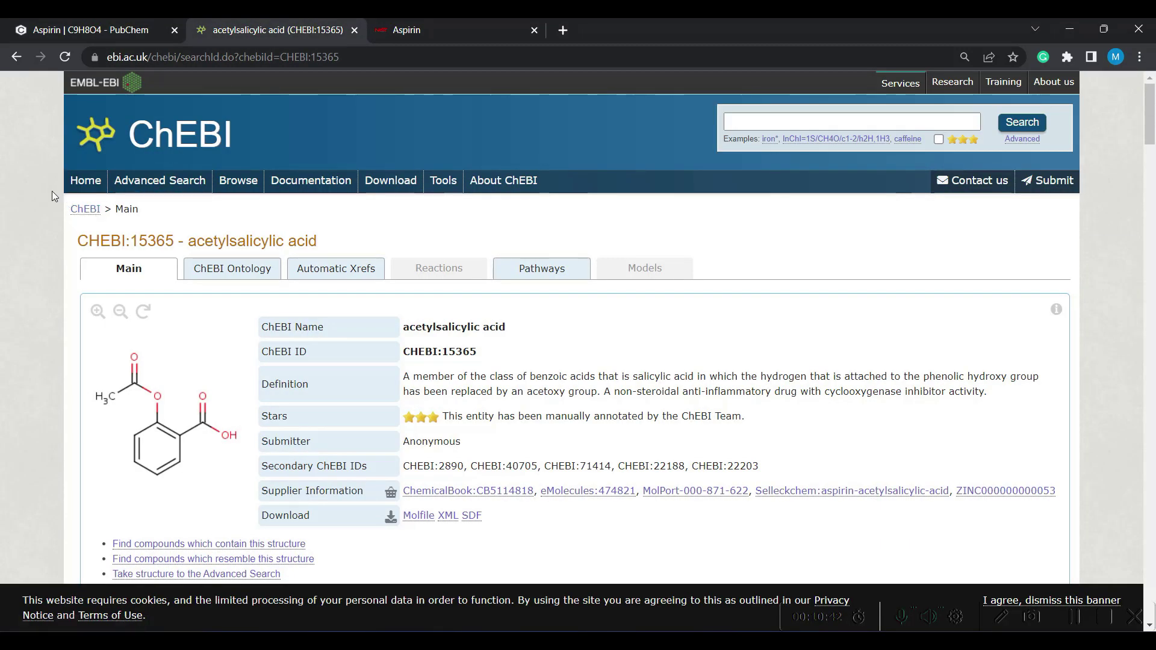
pyautogui.click(437, 24)
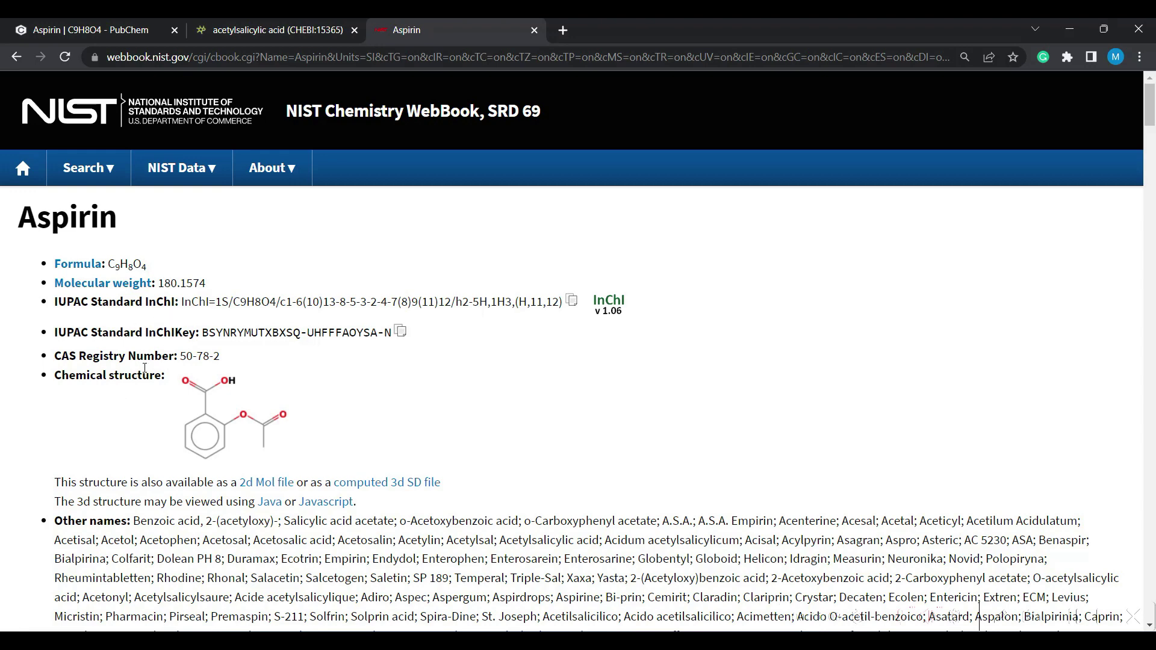
pyautogui.scroll(-2, 121, 400)
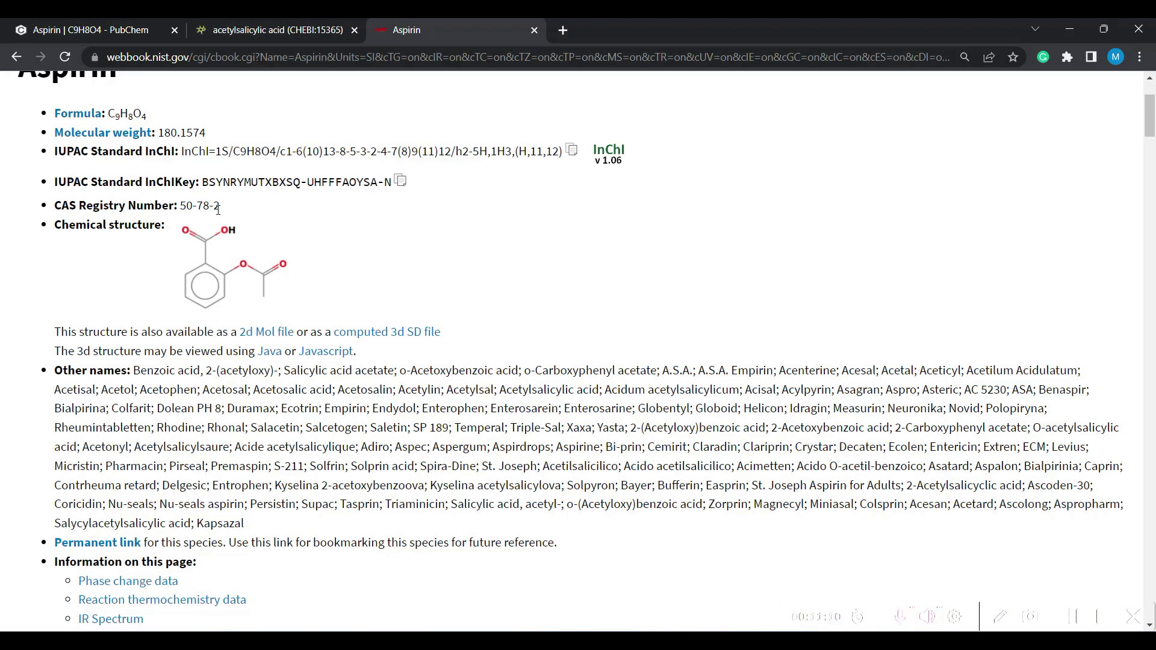
pyautogui.scroll(-3, 218, 210)
pyautogui.scroll(-13, 143, 238)
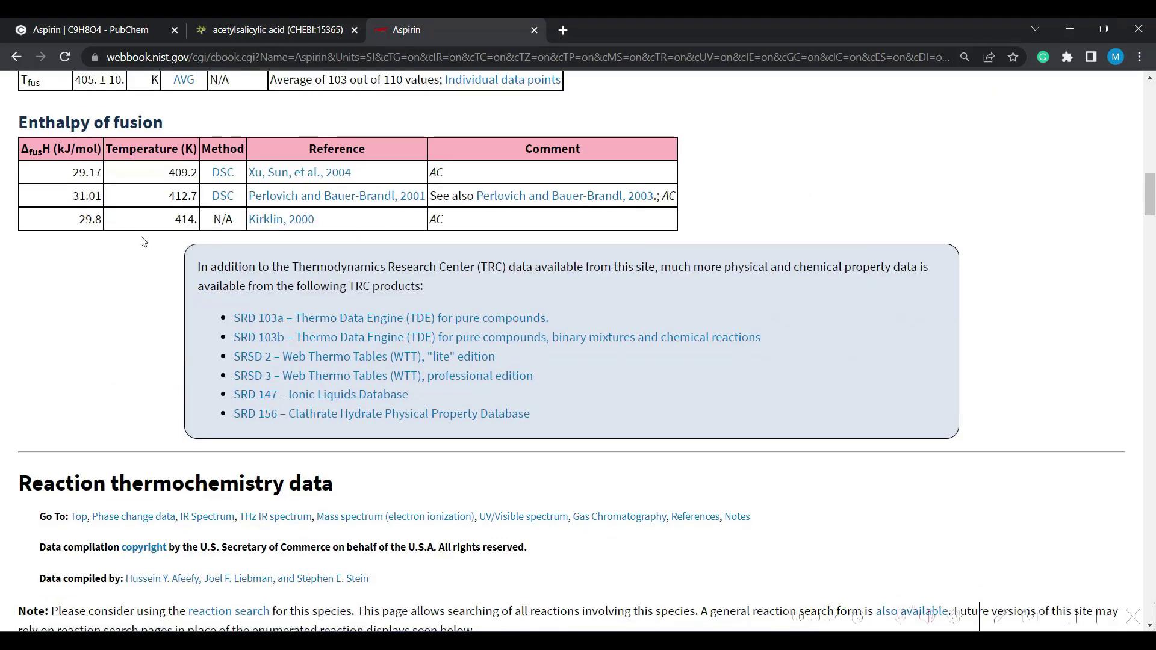
pyautogui.scroll(-1, 143, 240)
pyautogui.scroll(20, 144, 241)
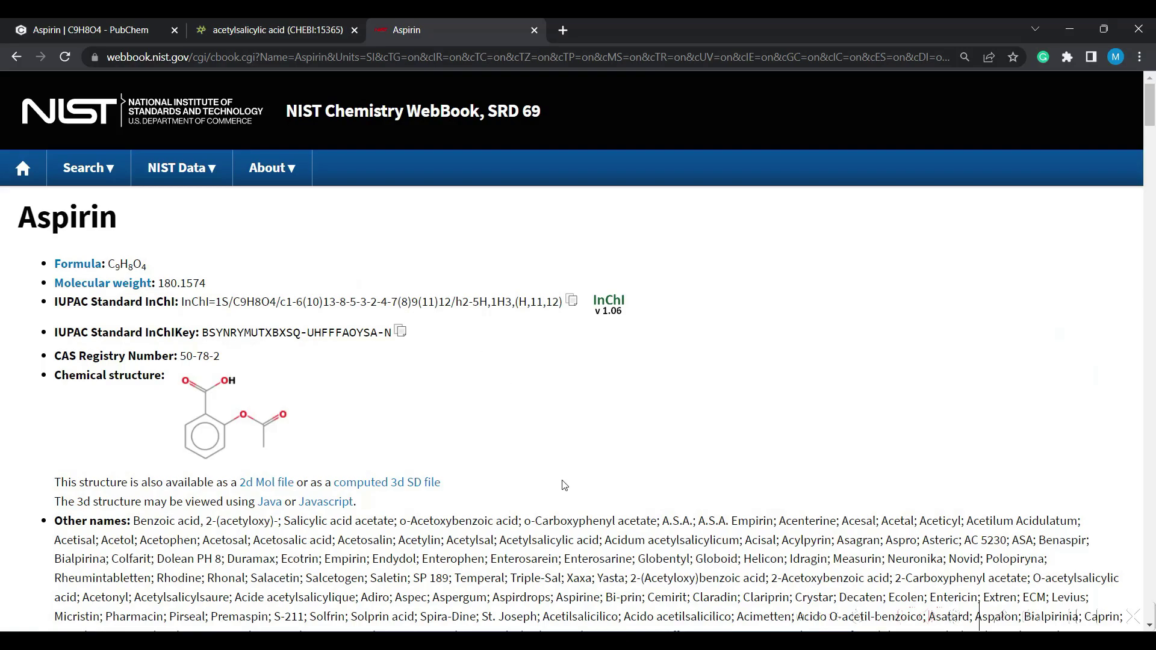
# - Switch back to SuperPro Designer and set Aspirin's CAS number to 50-78-2 and its formula to C9H8O4
pyautogui.hotkey('alt', 'Tab')
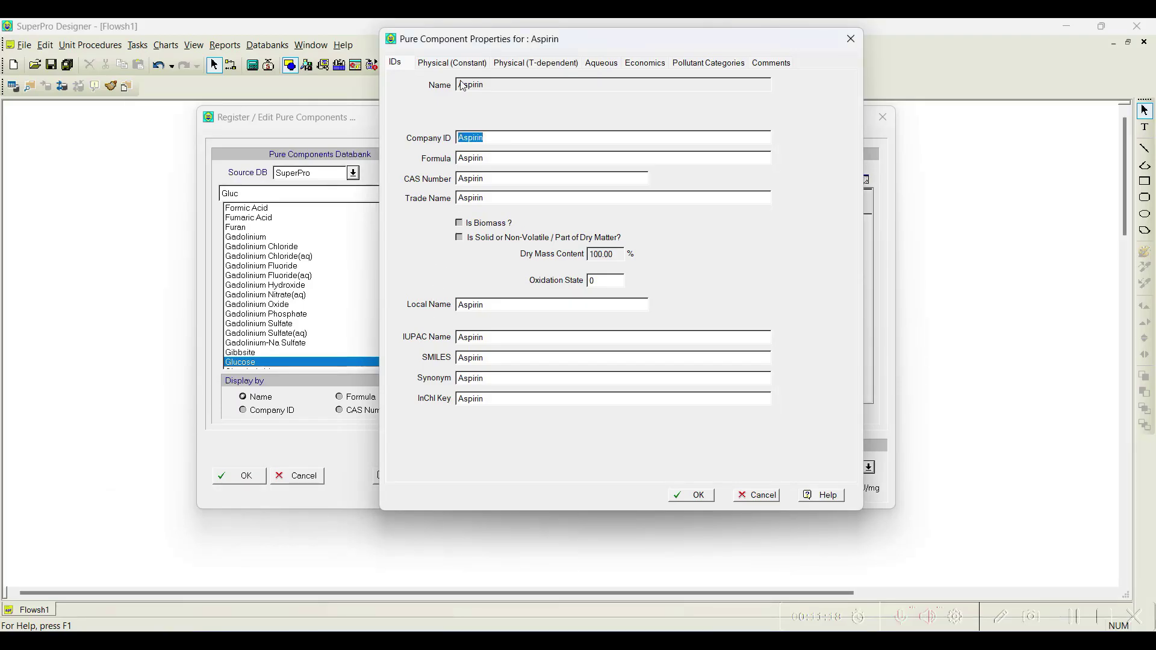
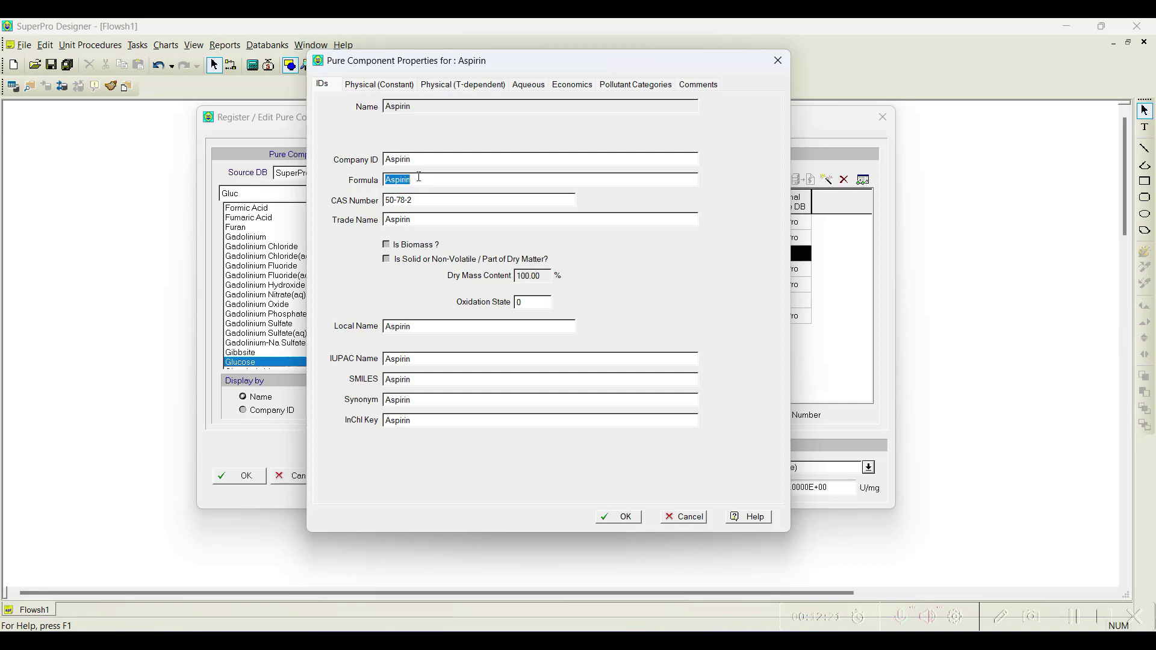
pyautogui.write('C9H8O4')
# - Find Aspirin's IUPAC name in the browser's PubChem page and copy 2-acetyloxybenzoic acid into the component's IUPAC Name in SuperPro Designer
pyautogui.hotkey('alt', 'Tab')
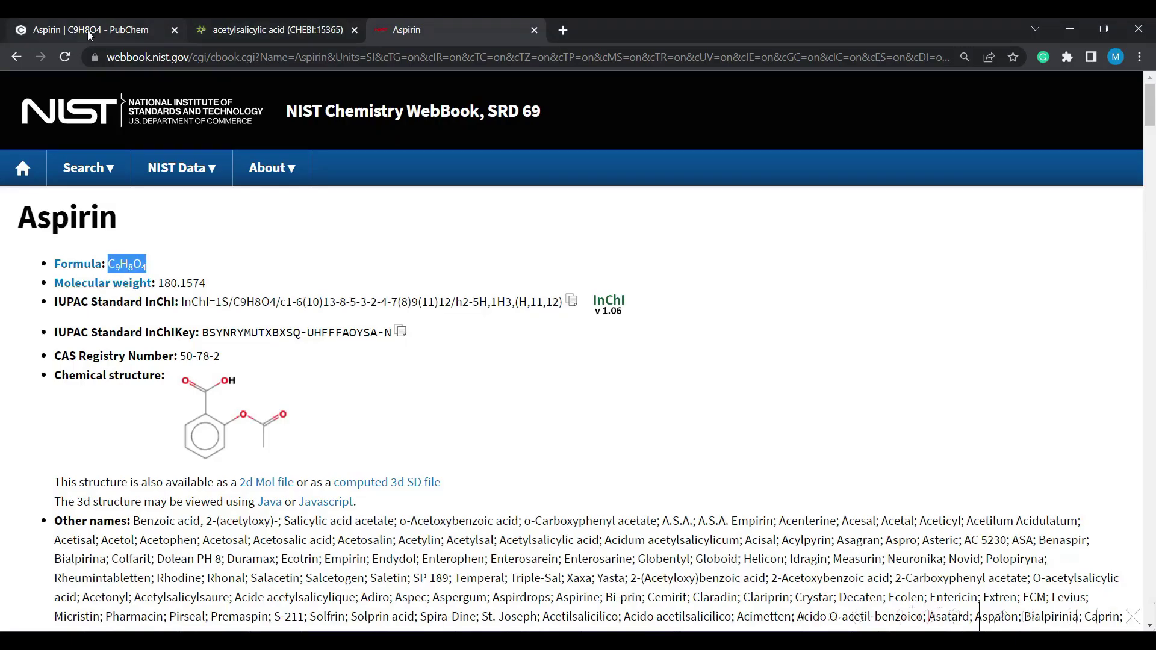
pyautogui.click(88, 30)
pyautogui.click(226, 26)
pyautogui.scroll(-15, 215, 341)
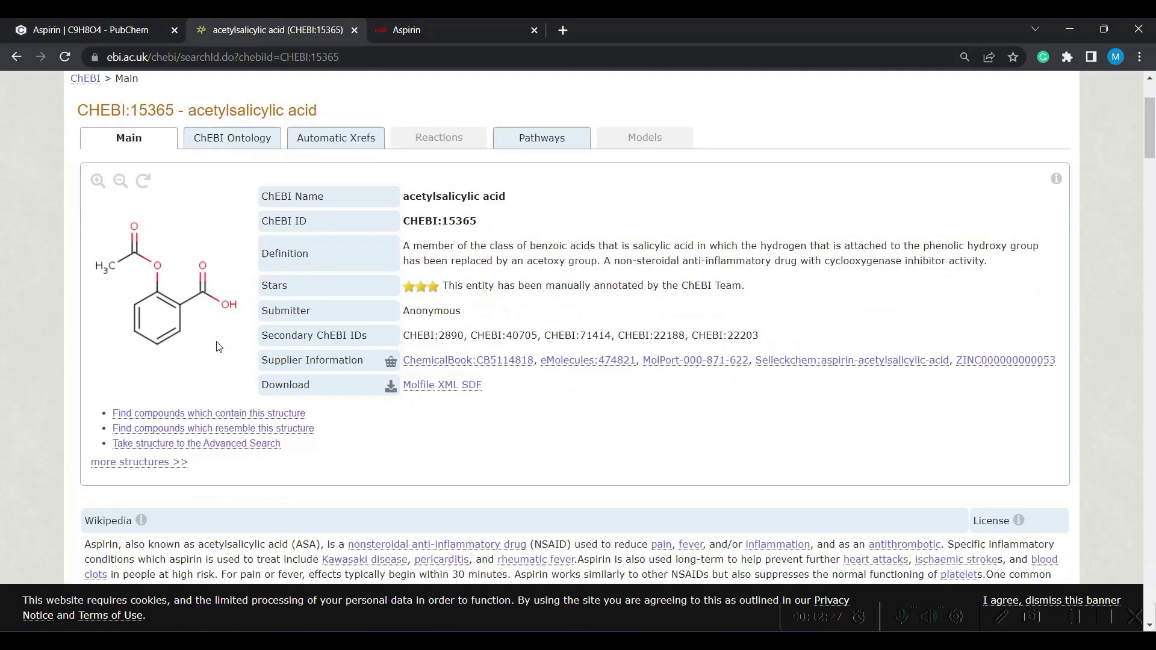
pyautogui.scroll(-8, 216, 341)
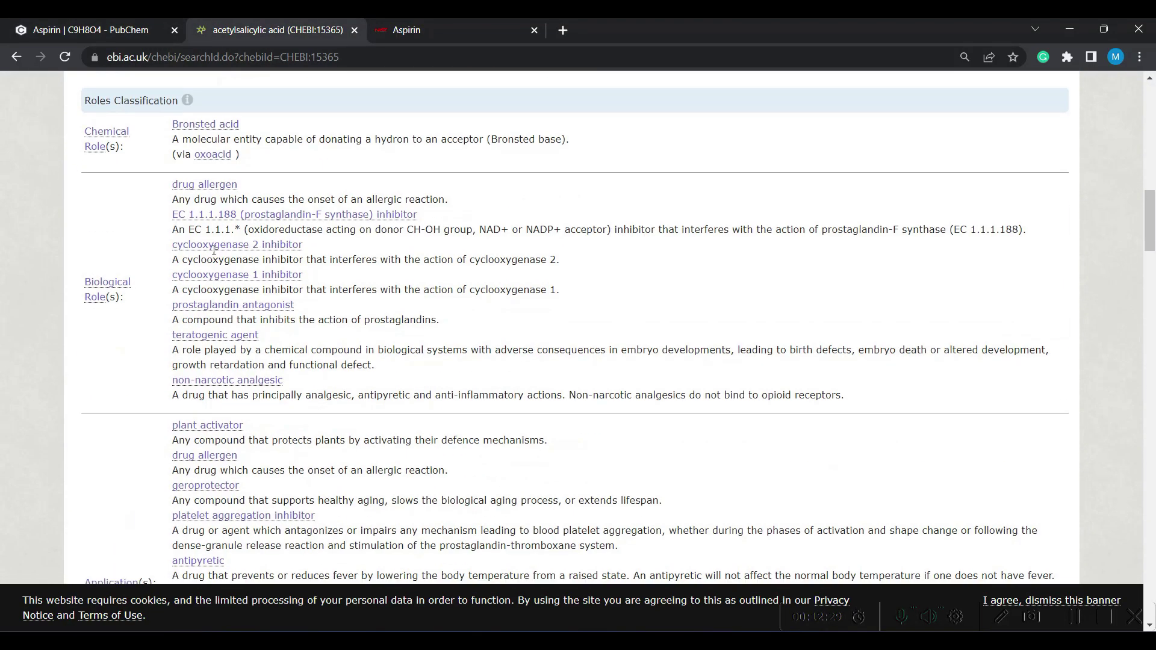
pyautogui.click(107, 31)
pyautogui.scroll(-20, 250, 309)
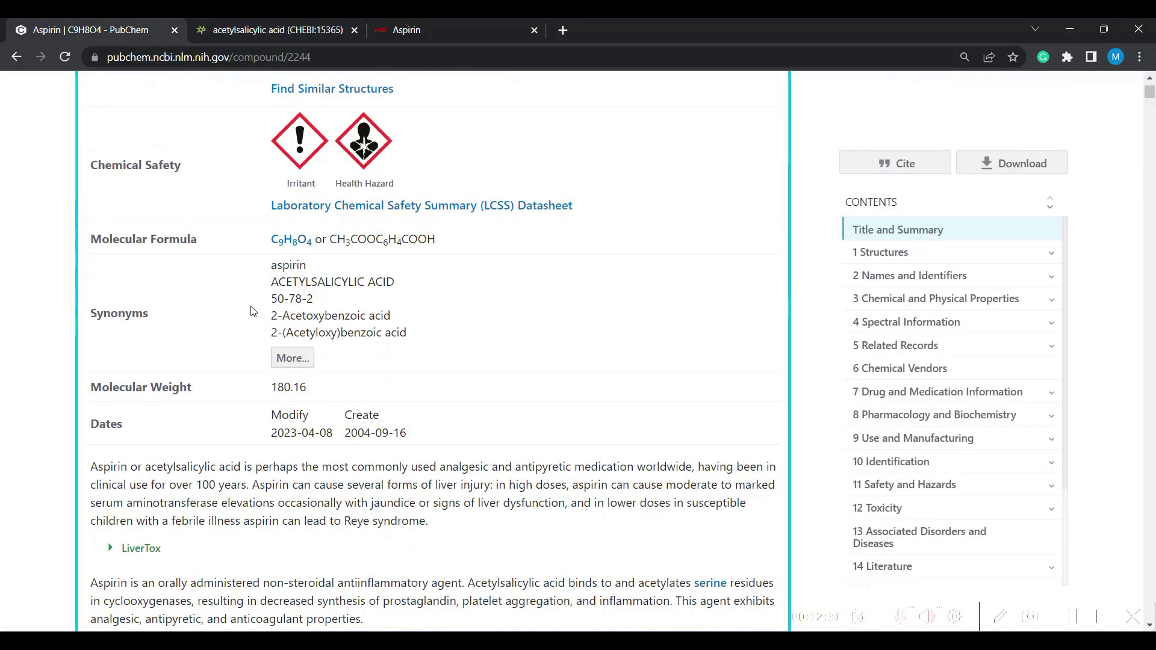
pyautogui.scroll(-20, 252, 310)
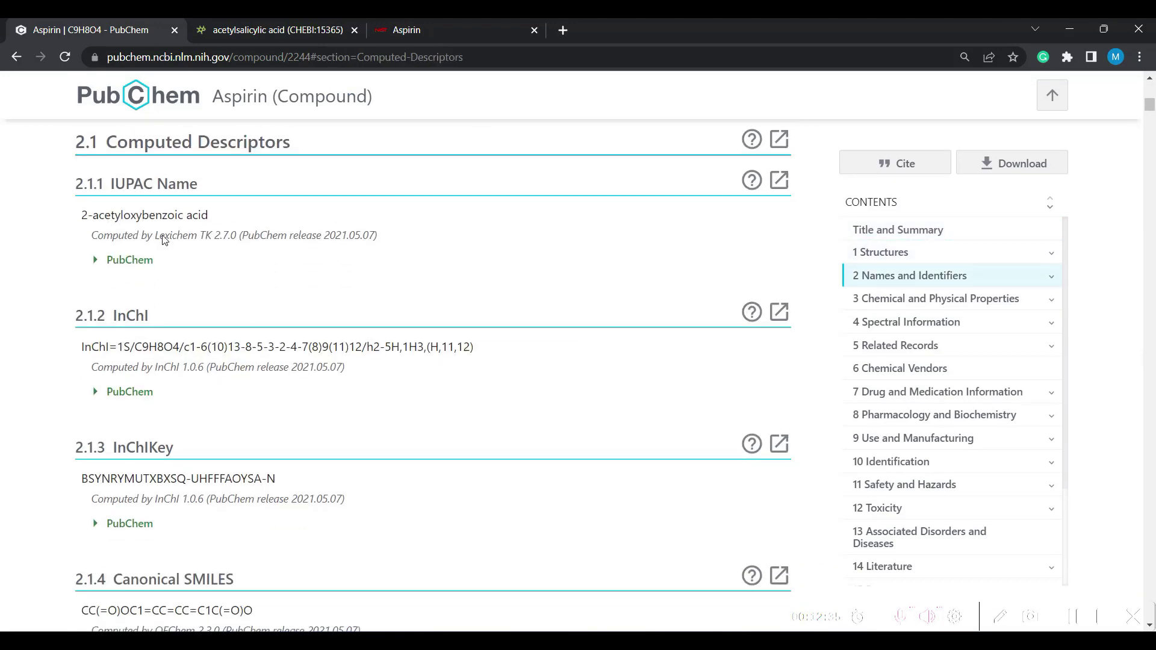
pyautogui.moveTo(82, 223); pyautogui.dragTo(211, 223)
pyautogui.hotkey('ctrl', 'c')
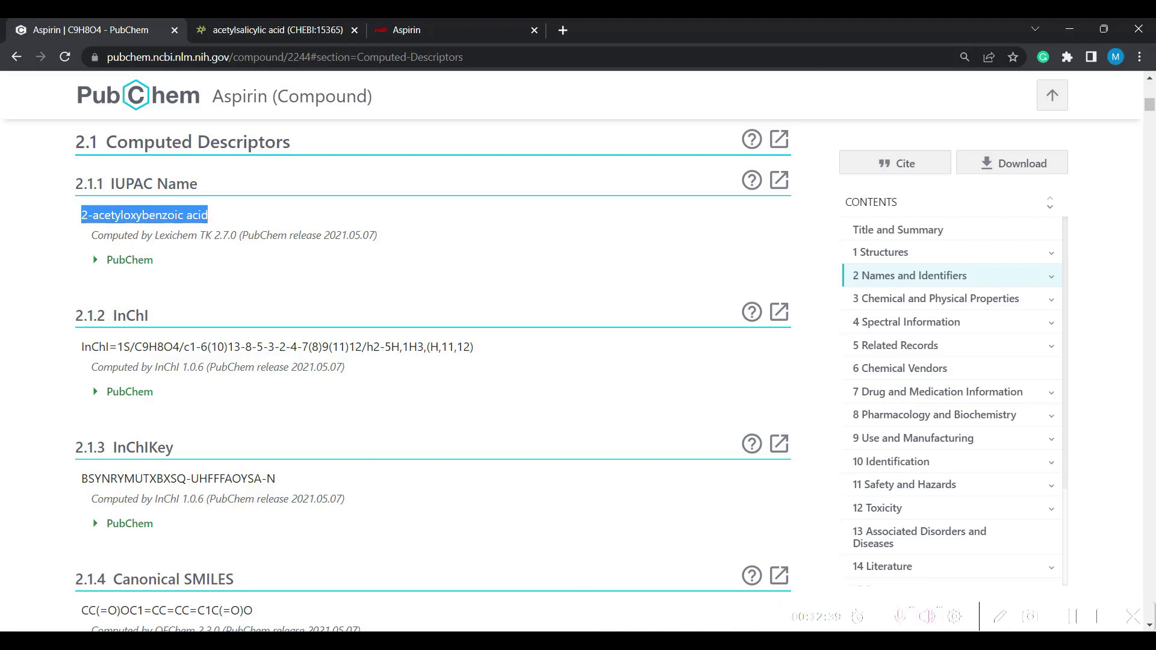
pyautogui.hotkey('alt', 'Tab')
pyautogui.doubleClick(426, 360)
pyautogui.hotkey('ctrl', 'v')
# - Copy the InChIKey BSYNRYMUTXBXSQ-UHFFFAOYSA-N from the PubChem page in the browser into Aspirin's InChI Key in SuperPro Designer
pyautogui.hotkey('alt', 'Tab')
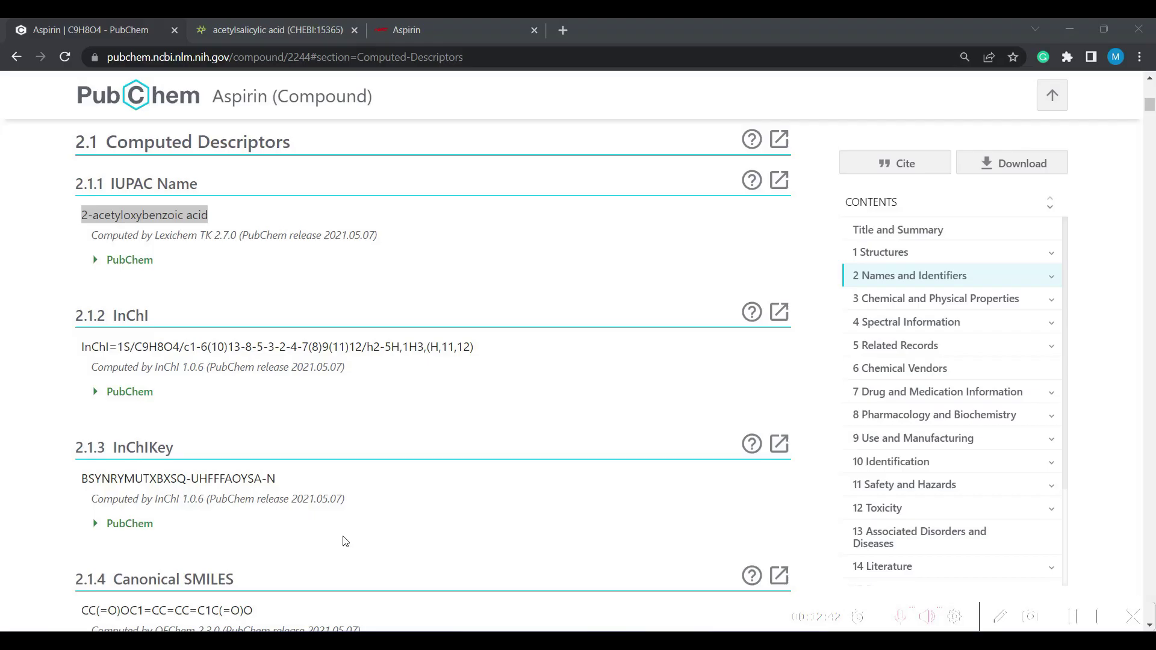
pyautogui.scroll(-1, 168, 448)
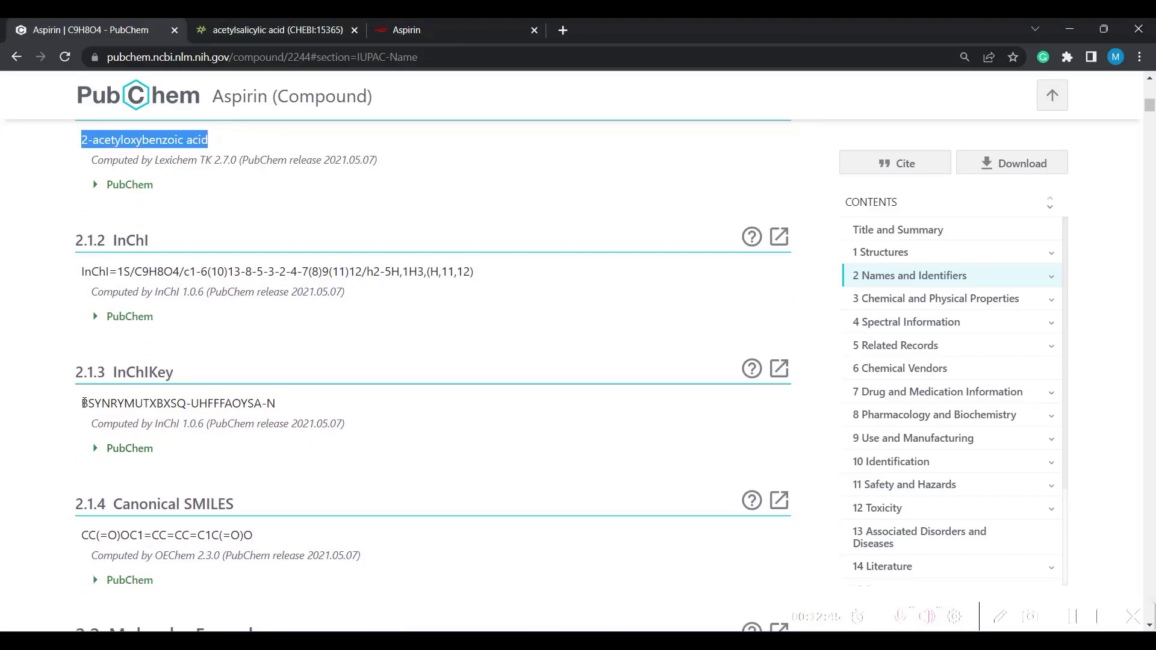
pyautogui.moveTo(83, 402); pyautogui.dragTo(277, 405)
pyautogui.hotkey('ctrl', 'c')
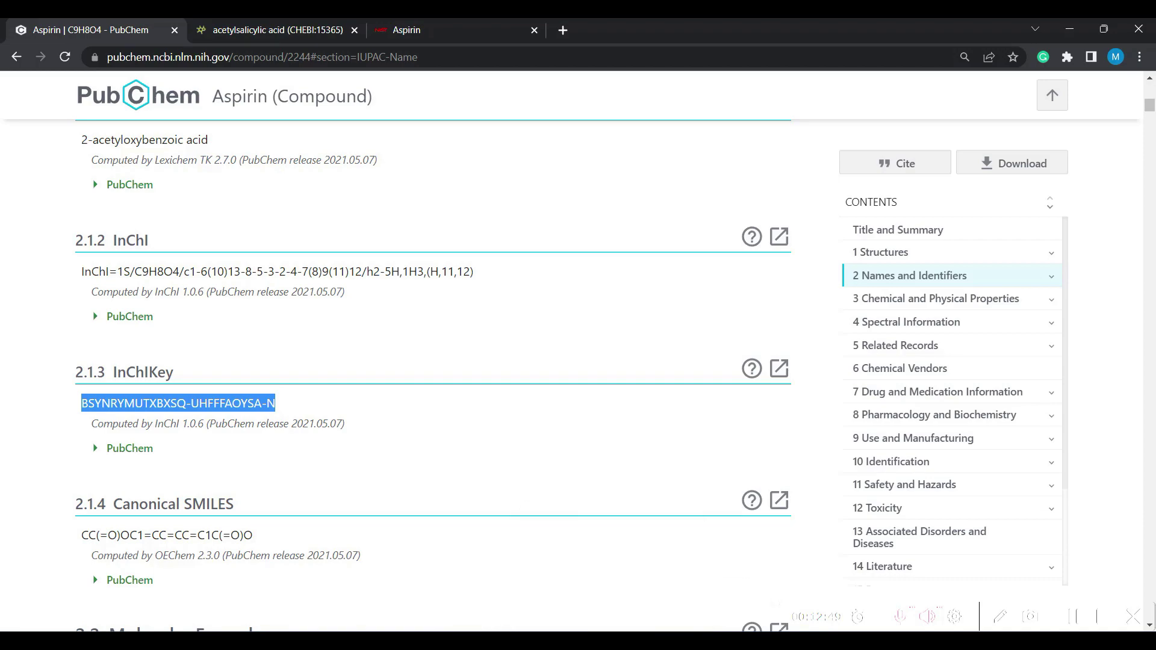
pyautogui.hotkey('alt', 'Tab')
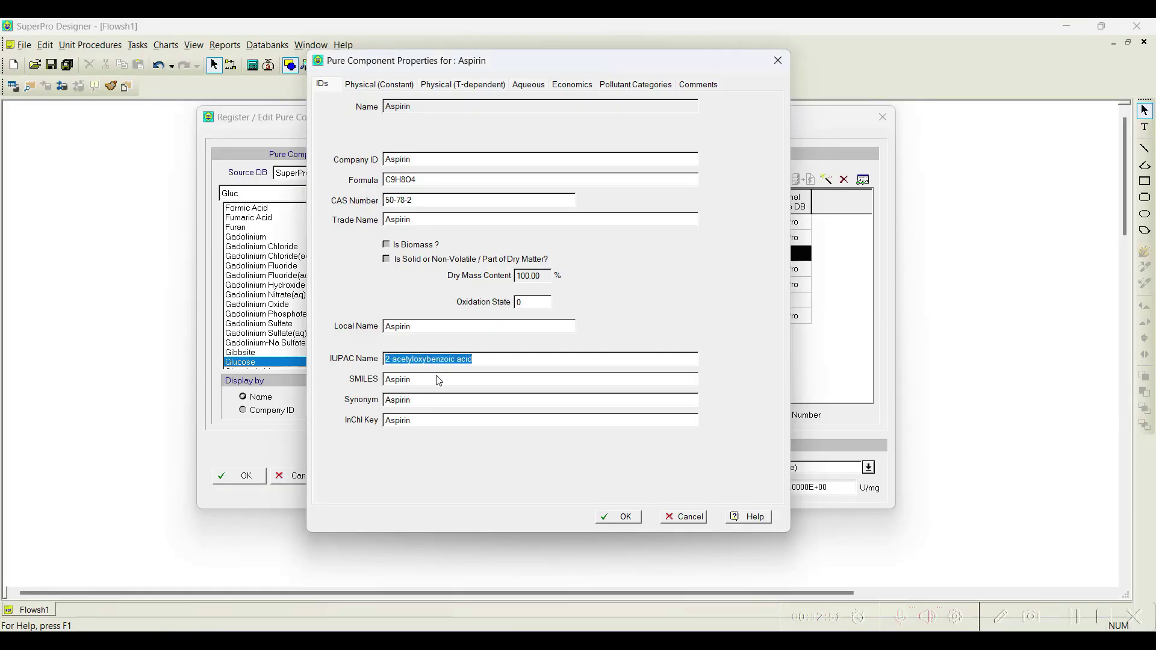
pyautogui.doubleClick(426, 418)
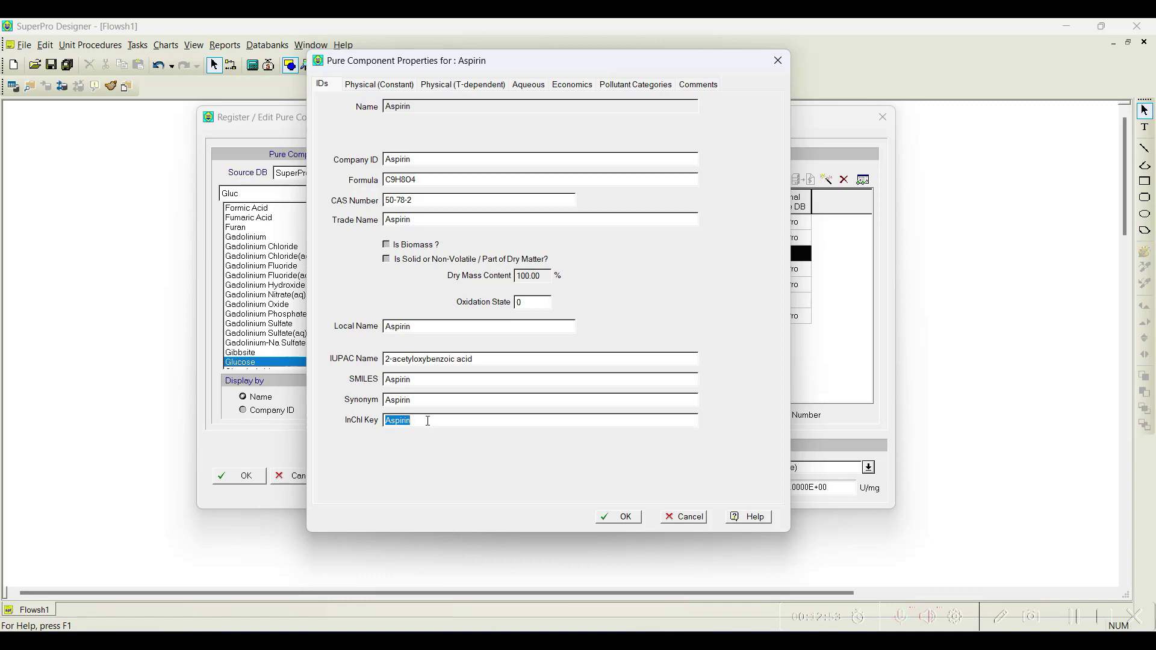
pyautogui.hotkey('ctrl', 'v')
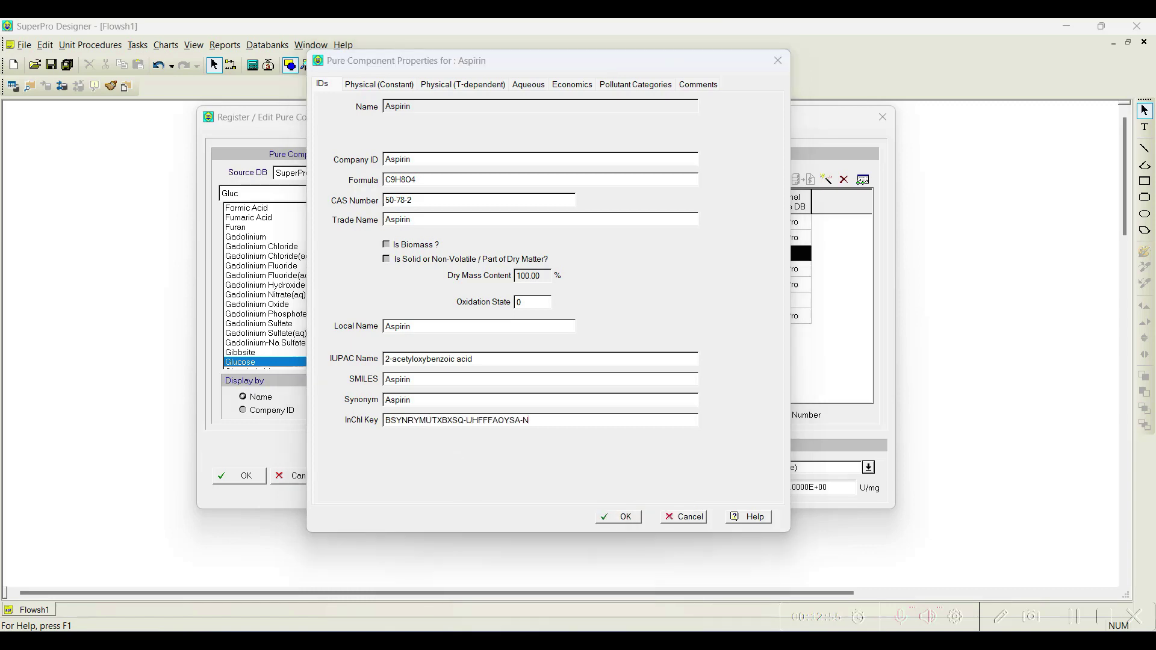
# - Copy the canonical SMILES CC(=O)OC1=CC=CC=C1C(=O)O from the PubChem page in the browser into Aspirin's SMILES in SuperPro Designer
pyautogui.click(544, 641)
pyautogui.scroll(-2, 108, 469)
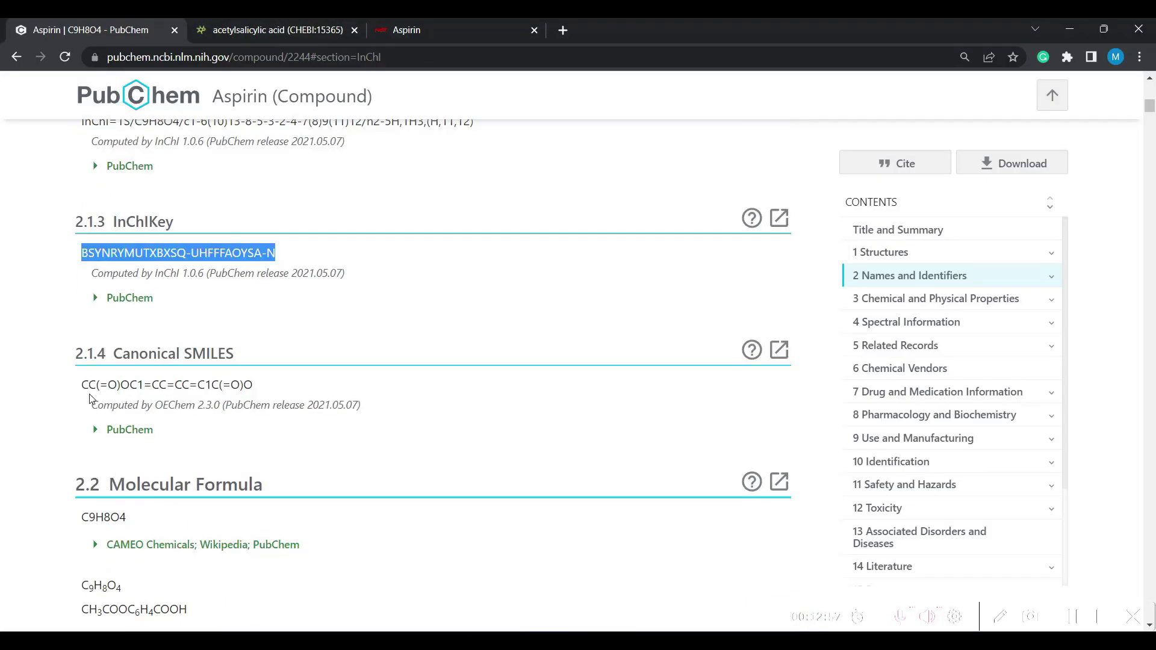
pyautogui.moveTo(82, 384); pyautogui.dragTo(253, 379)
pyautogui.hotkey('ctrl', 'c')
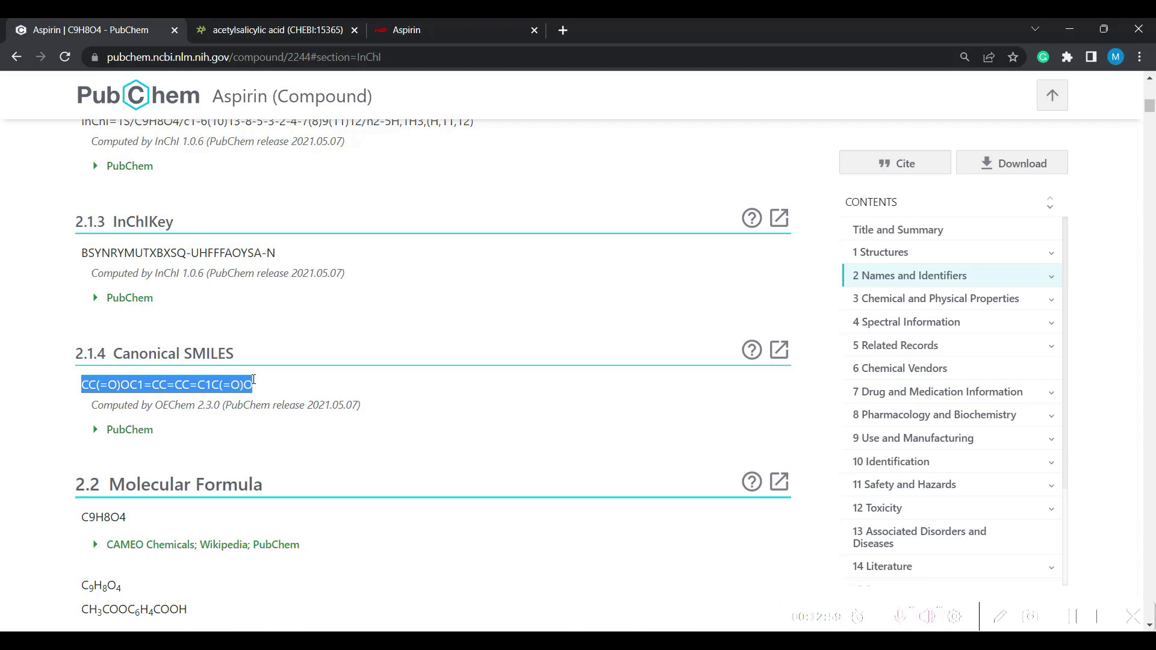
pyautogui.click(602, 641)
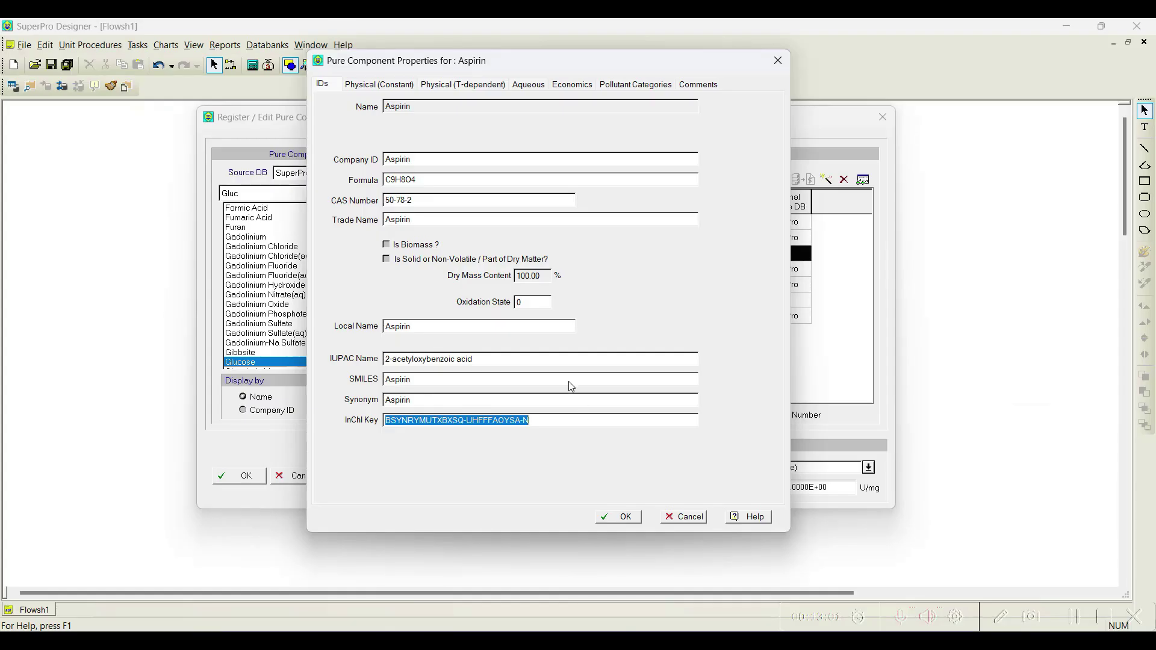
pyautogui.doubleClick(417, 382)
pyautogui.hotkey('ctrl', 'v')
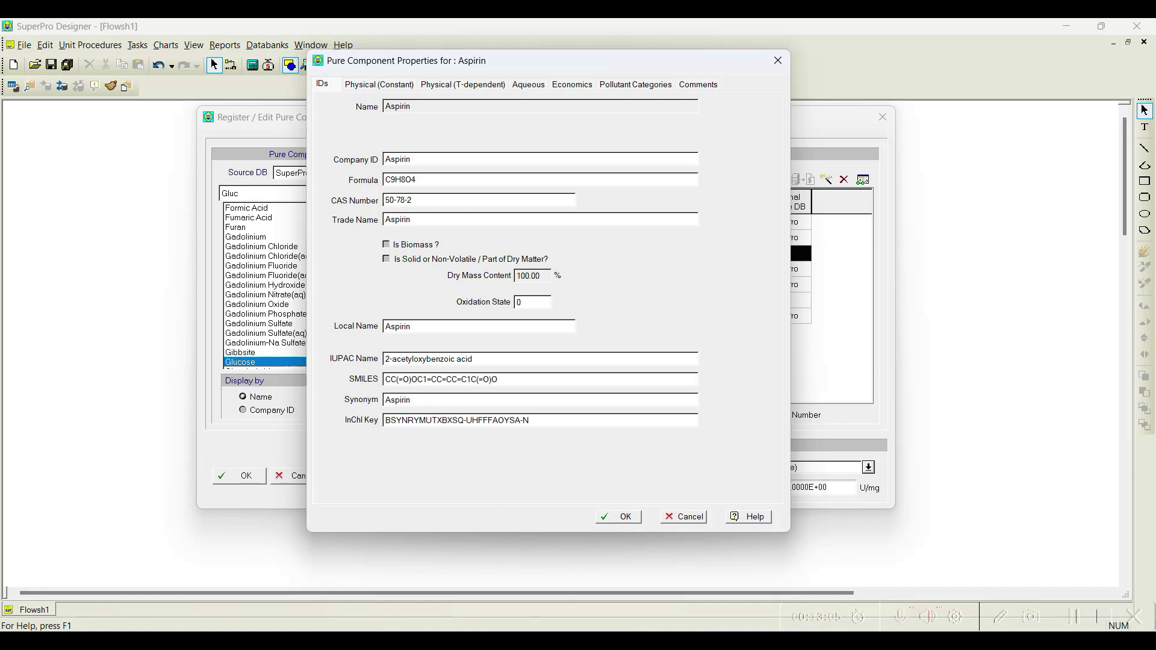
# - Copy the synonym ACETYLSALICYLIC ACID from PubChem's compound summary in the browser into Aspirin's Synonym in SuperPro Designer
pyautogui.click(494, 641)
pyautogui.scroll(15, 136, 345)
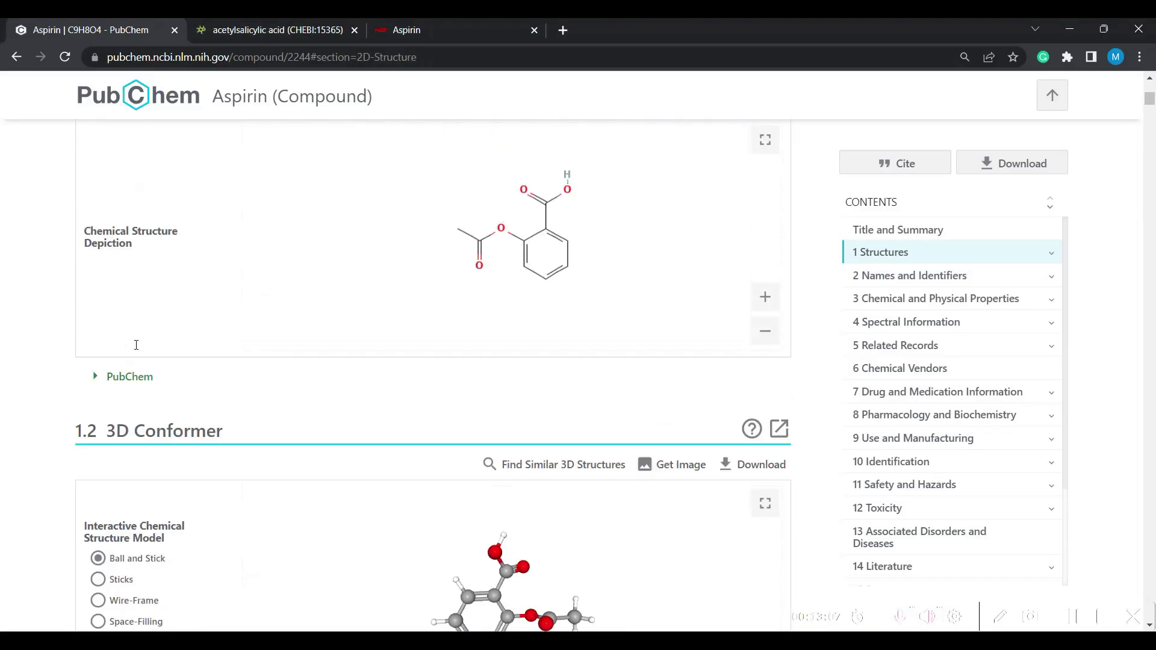
pyautogui.scroll(15, 136, 349)
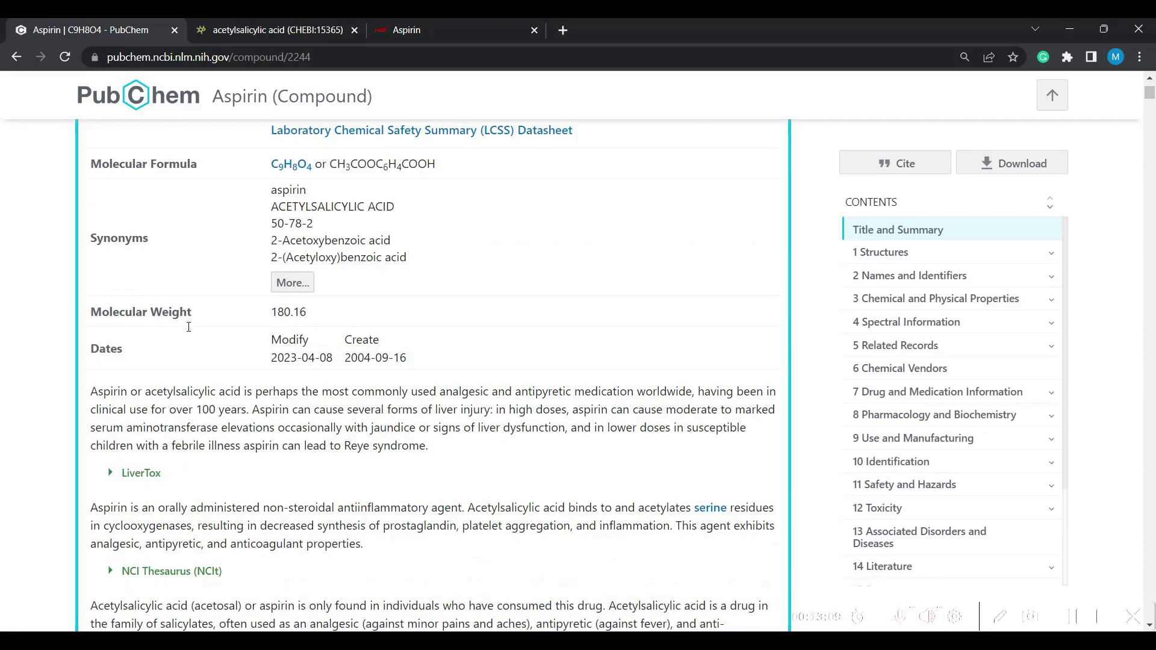
pyautogui.scroll(-2, 301, 421)
pyautogui.moveTo(270, 432); pyautogui.dragTo(410, 435)
pyautogui.hotkey('ctrl', 'c')
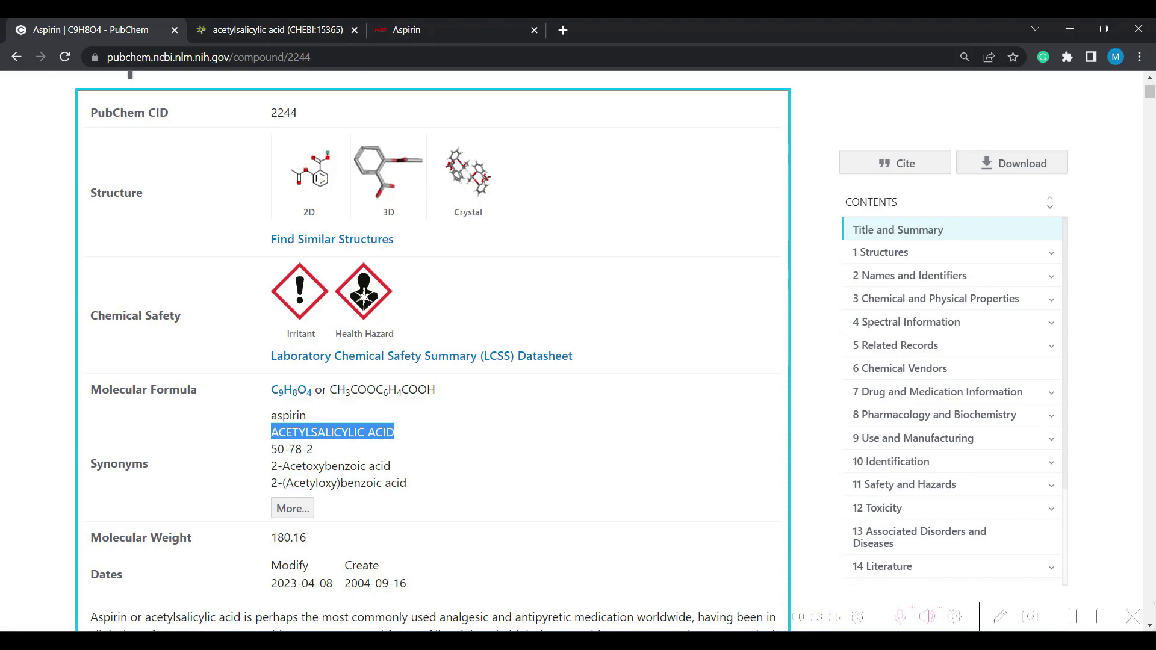
pyautogui.hotkey('alt', 'Tab')
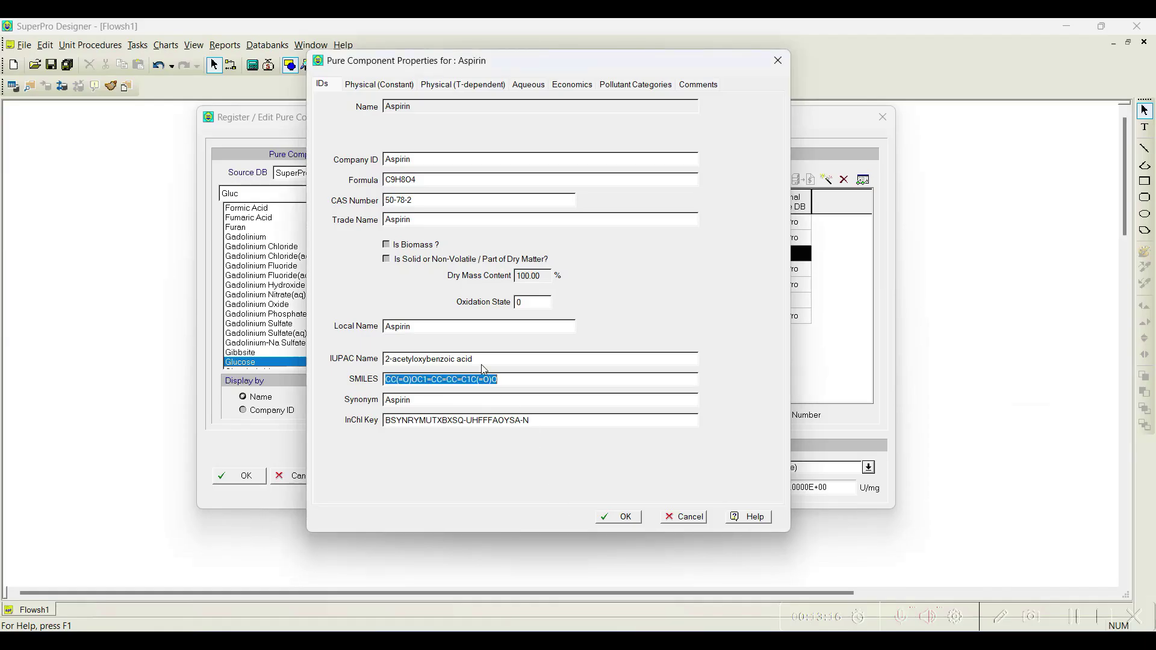
pyautogui.doubleClick(433, 402)
pyautogui.hotkey('ctrl', 'v')
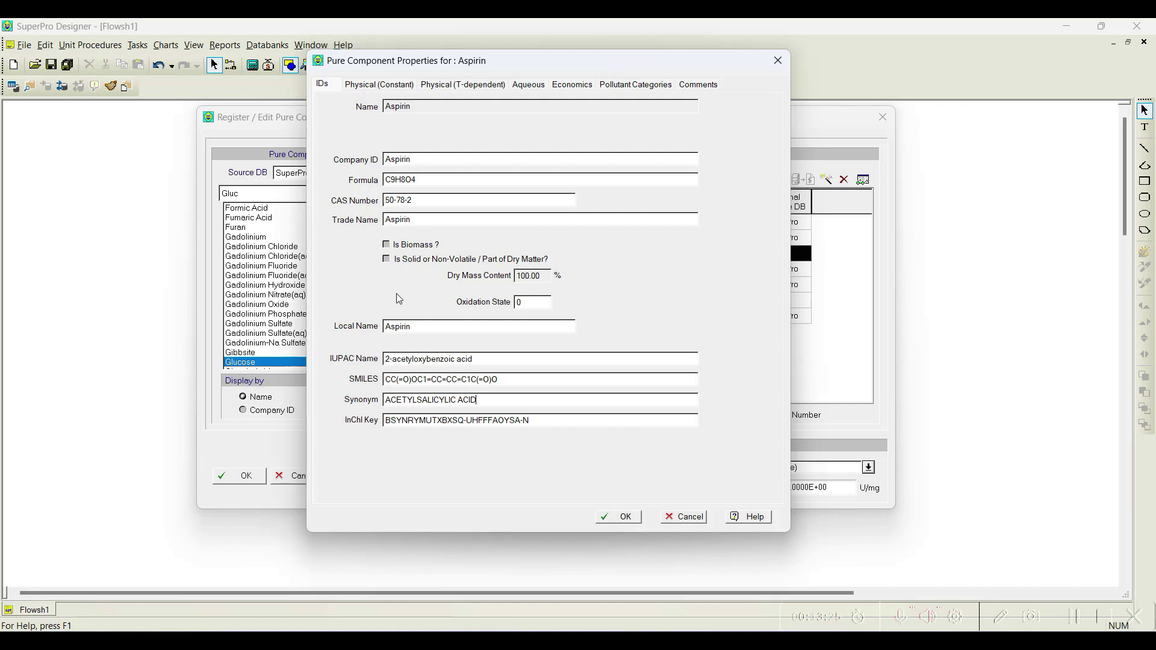
# - Set Aspirin's molecular weight to 180.157 g/mol and its normal boiling point to 140 °C in the constant physical properties
pyautogui.click(384, 86)
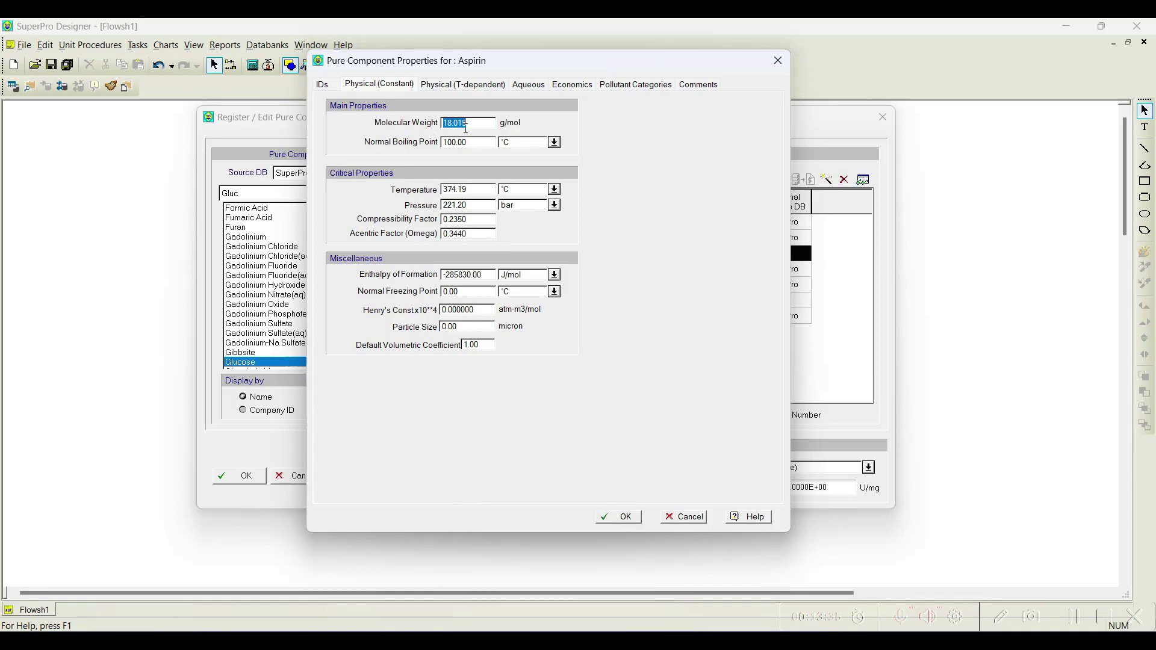
pyautogui.write('180.100')
pyautogui.press('BackSpace')
pyautogui.press('BackSpace')
pyautogui.write('57')
pyautogui.doubleClick(472, 142)
pyautogui.write('140')
# - Define Aspirin's liquid/solid density in the temperature-dependent properties with coefficient a = 1400 g/L and coefficient b = 0
pyautogui.click(485, 87)
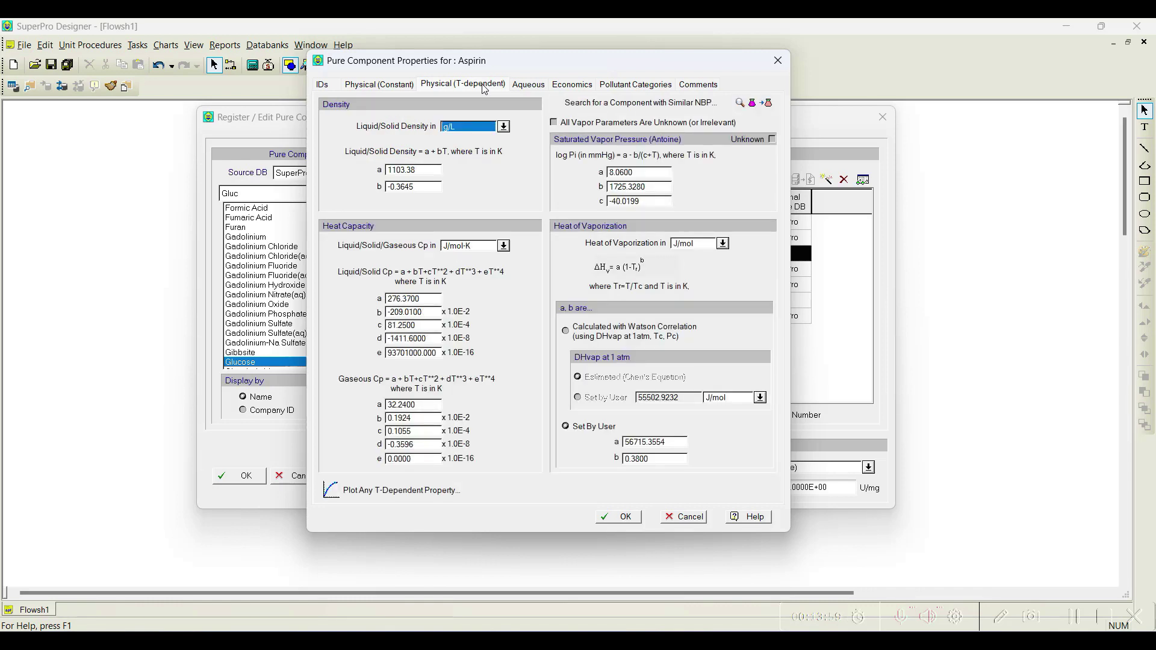
pyautogui.doubleClick(420, 190)
pyautogui.write('0')
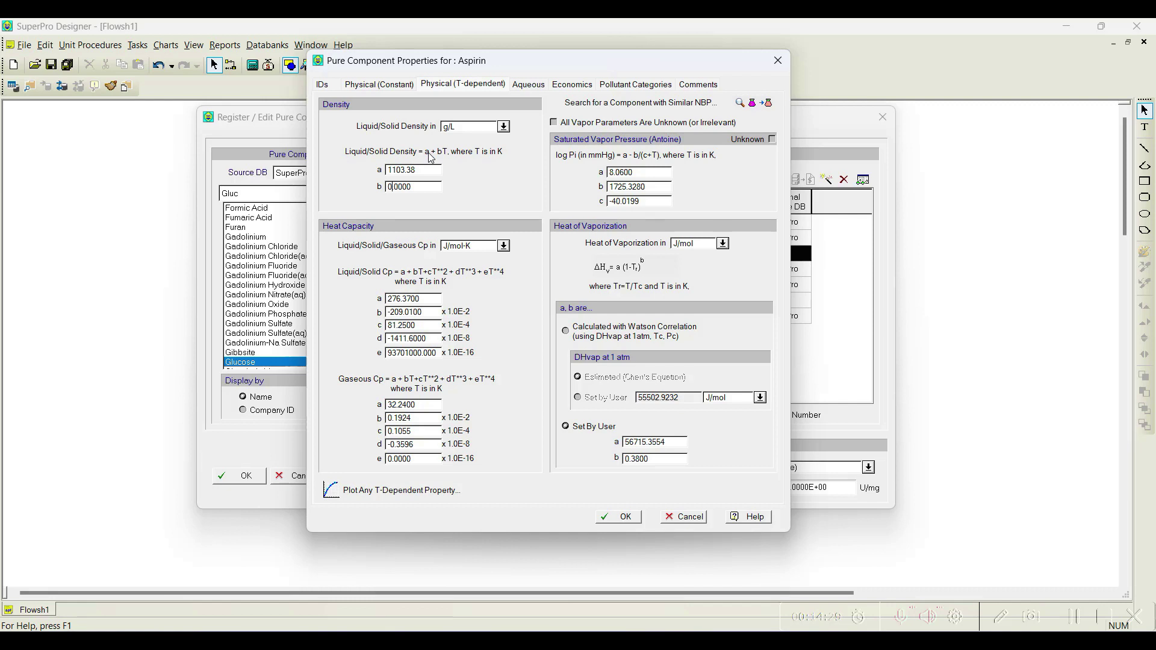
pyautogui.moveTo(422, 169); pyautogui.dragTo(383, 172)
pyautogui.write('1400')
# - Decline to proceed with the inconsistent boiling point and declare Aspirin's saturated vapor pressure (Antoine) parameters as unknown
pyautogui.click(530, 85)
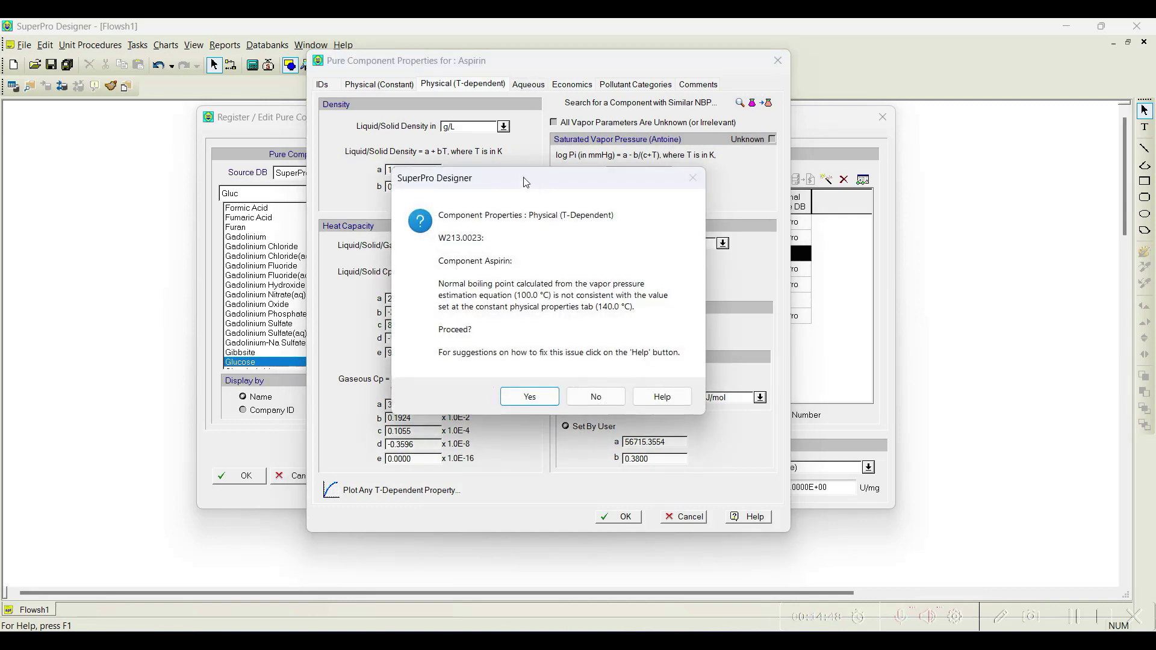
pyautogui.moveTo(525, 178); pyautogui.dragTo(495, 159)
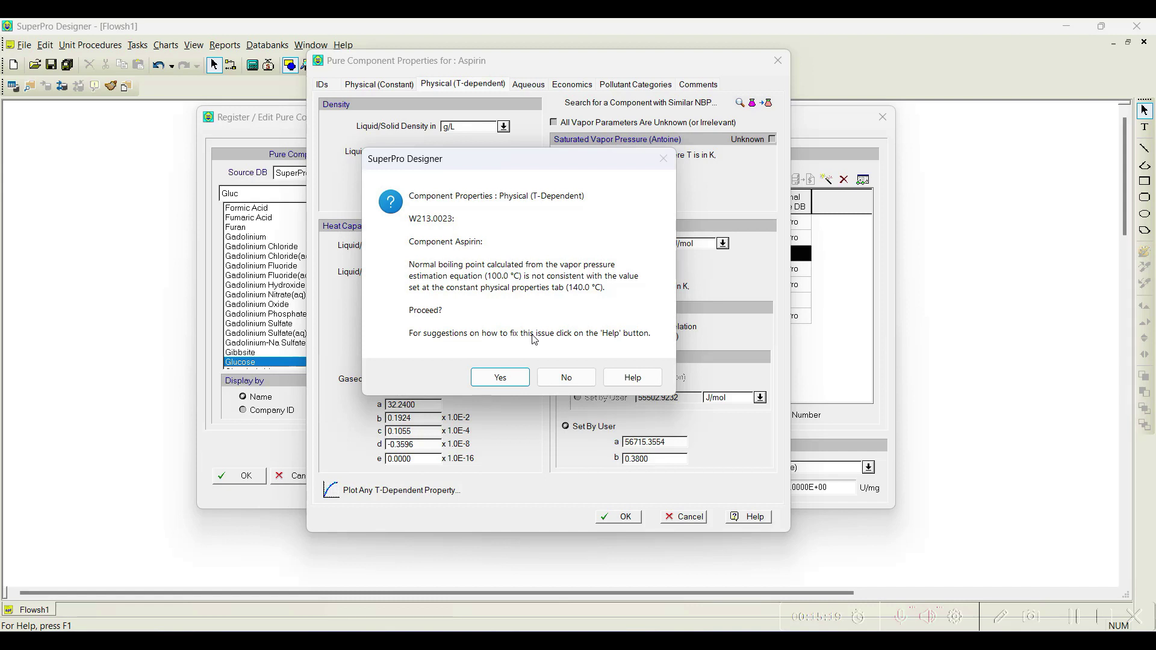
pyautogui.click(566, 378)
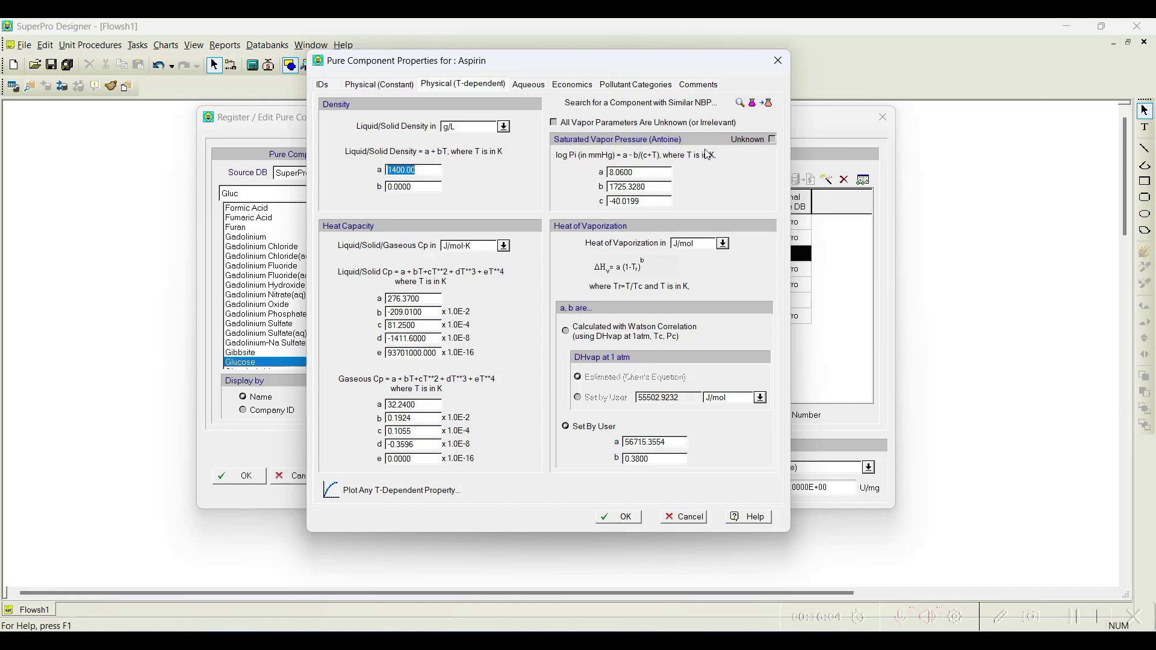
pyautogui.click(772, 140)
pyautogui.click(773, 140)
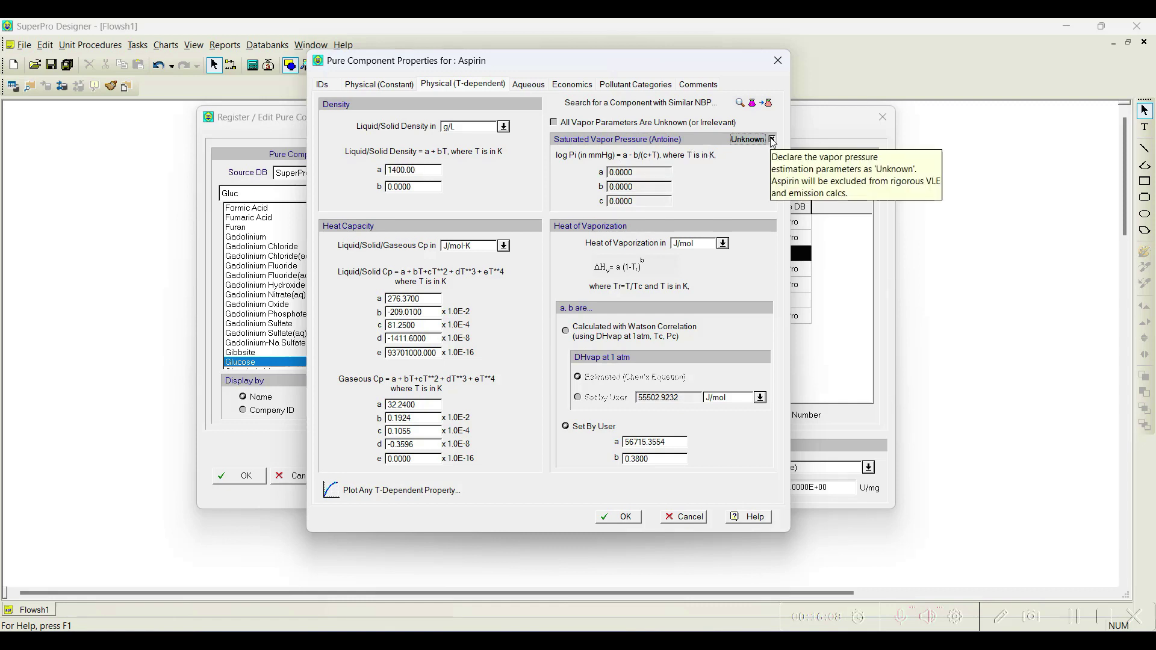
# - Review Aspirin's aqueous, economic and pollutant category properties, then accept the component's property settings
pyautogui.click(522, 88)
pyautogui.click(489, 88)
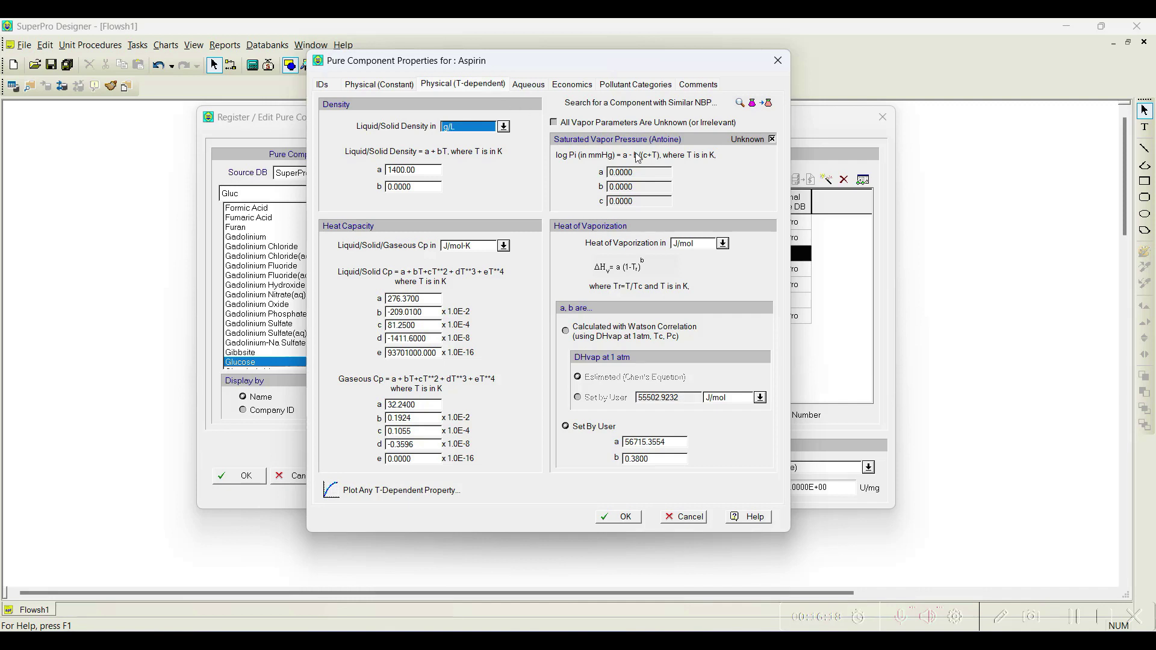
pyautogui.click(544, 86)
pyautogui.click(570, 85)
pyautogui.click(635, 85)
pyautogui.click(529, 85)
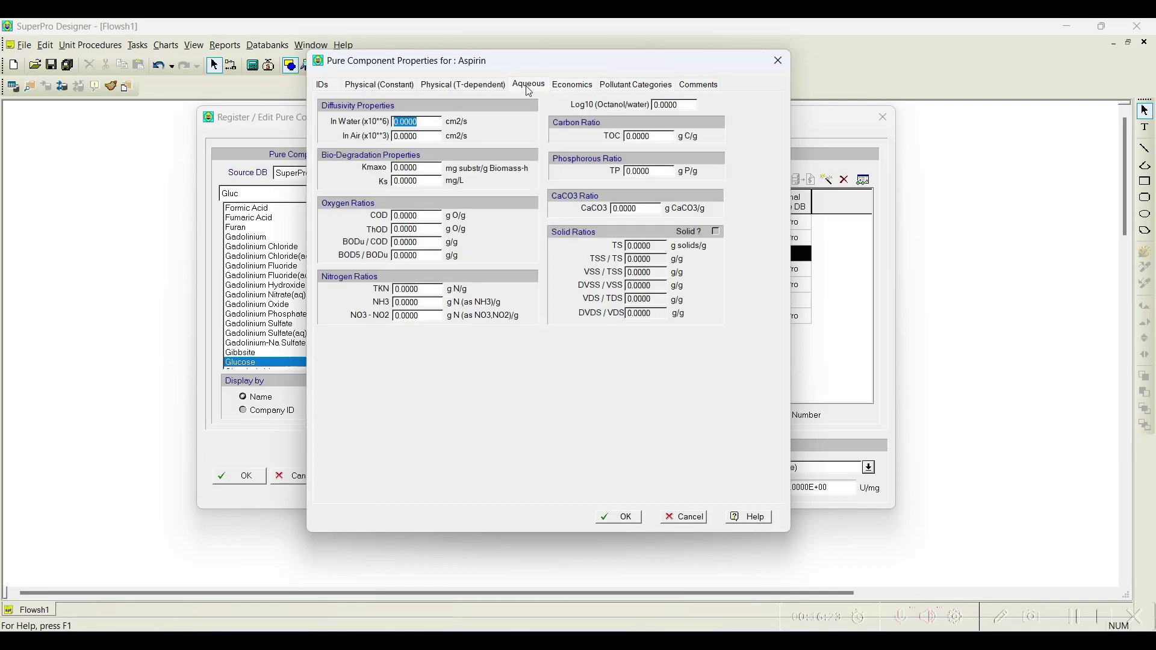
pyautogui.click(378, 86)
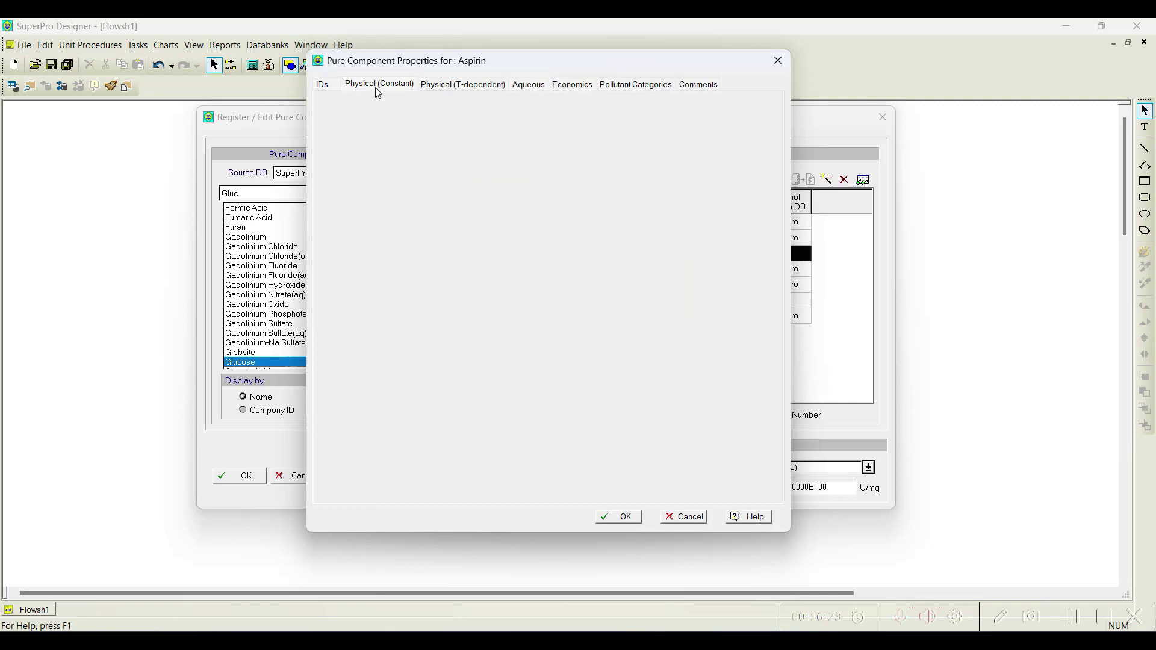
pyautogui.click(621, 517)
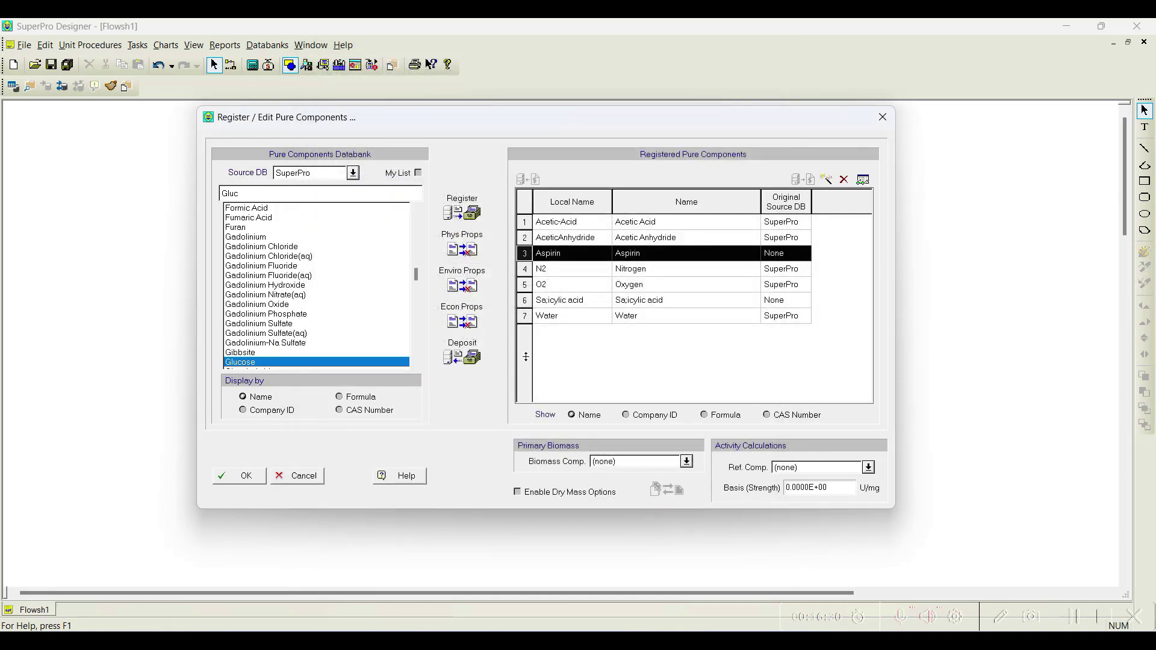
# - Open the properties of the registered salicylic acid component and enter its molecular weight and normal boiling point
pyautogui.click(524, 300)
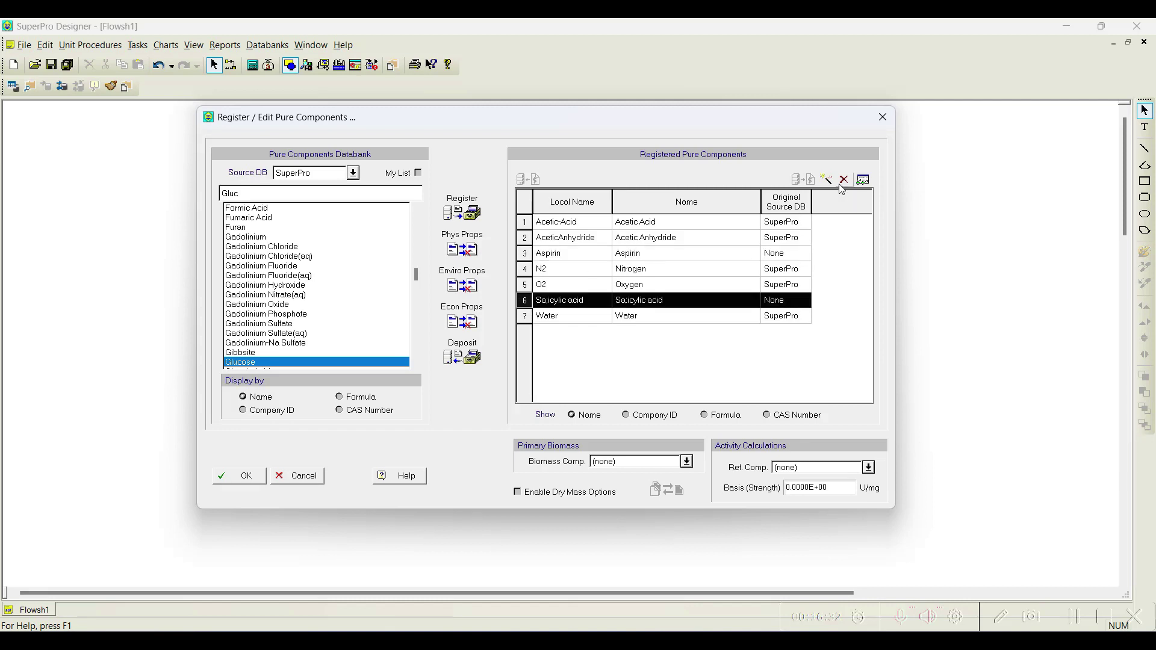
pyautogui.click(862, 179)
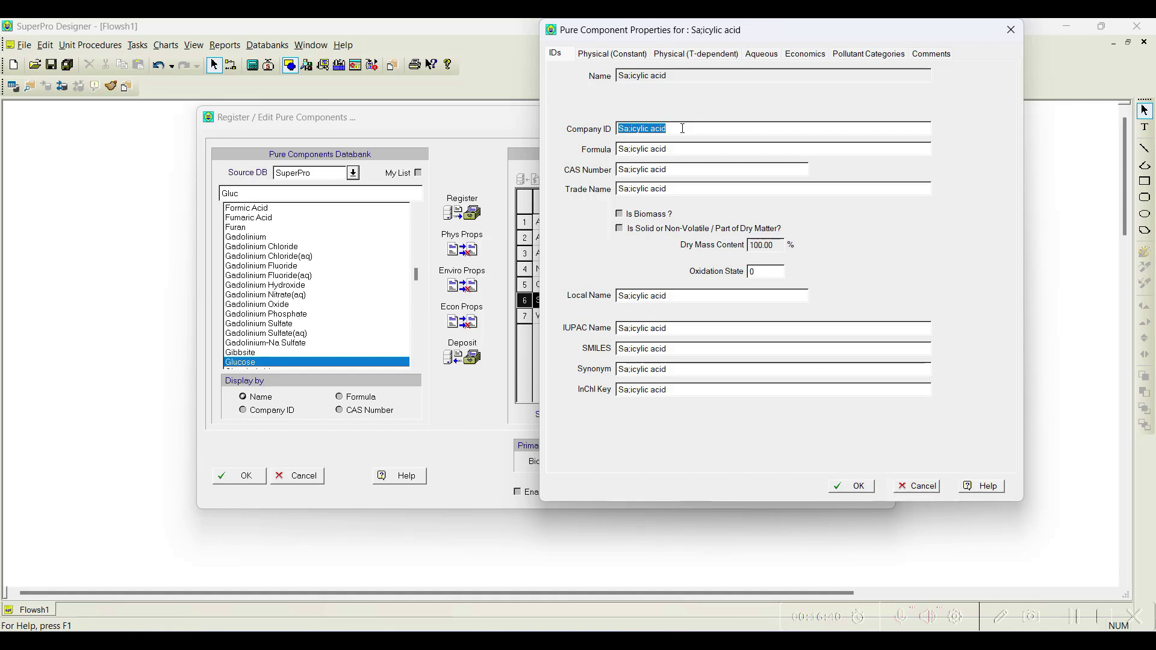
pyautogui.click(631, 55)
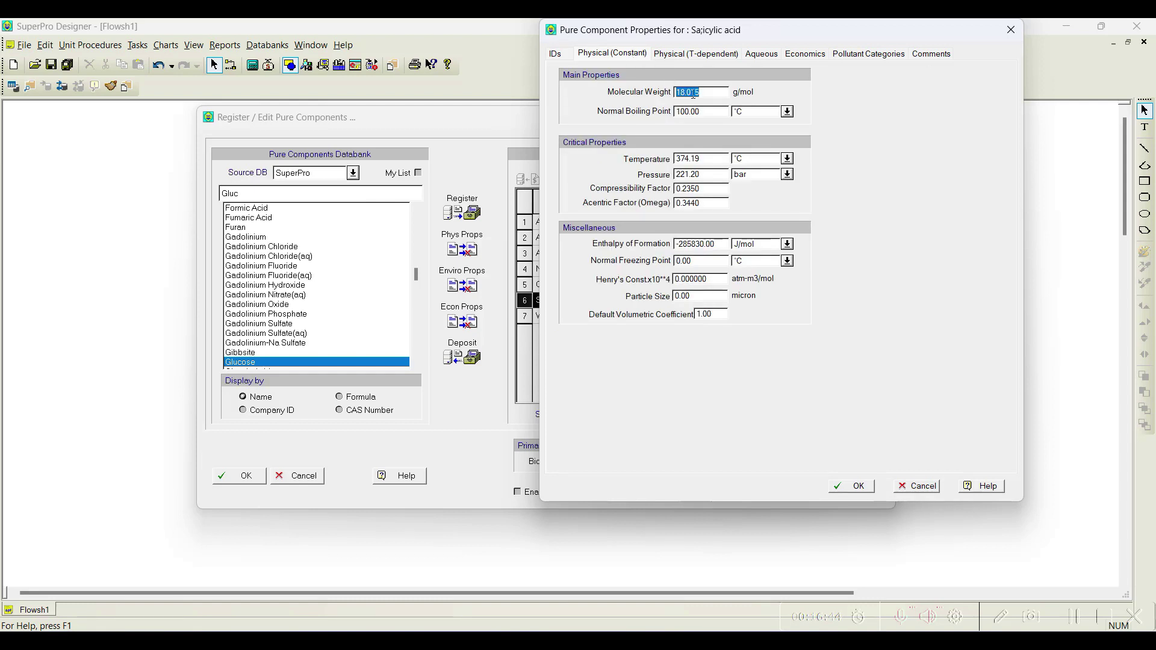
pyautogui.write('100')
pyautogui.write('8.121')
pyautogui.press('Tab')
pyautogui.write('21')
# - Set salicylic acid's density coefficients to a = 1440 g/L and b = 0, declare its saturated vapor pressure unknown, and accept the properties
pyautogui.click(692, 57)
pyautogui.doubleClick(650, 157)
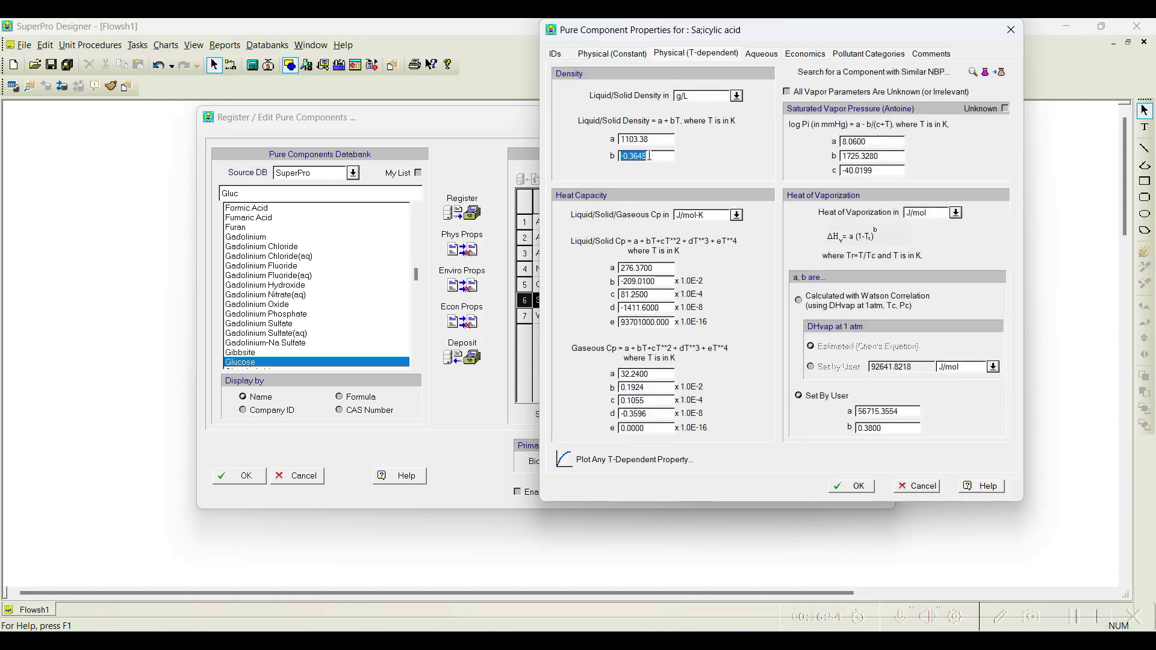
pyautogui.write('0')
pyautogui.doubleClick(648, 138)
pyautogui.write('144')
pyautogui.write('00')
pyautogui.click(1005, 109)
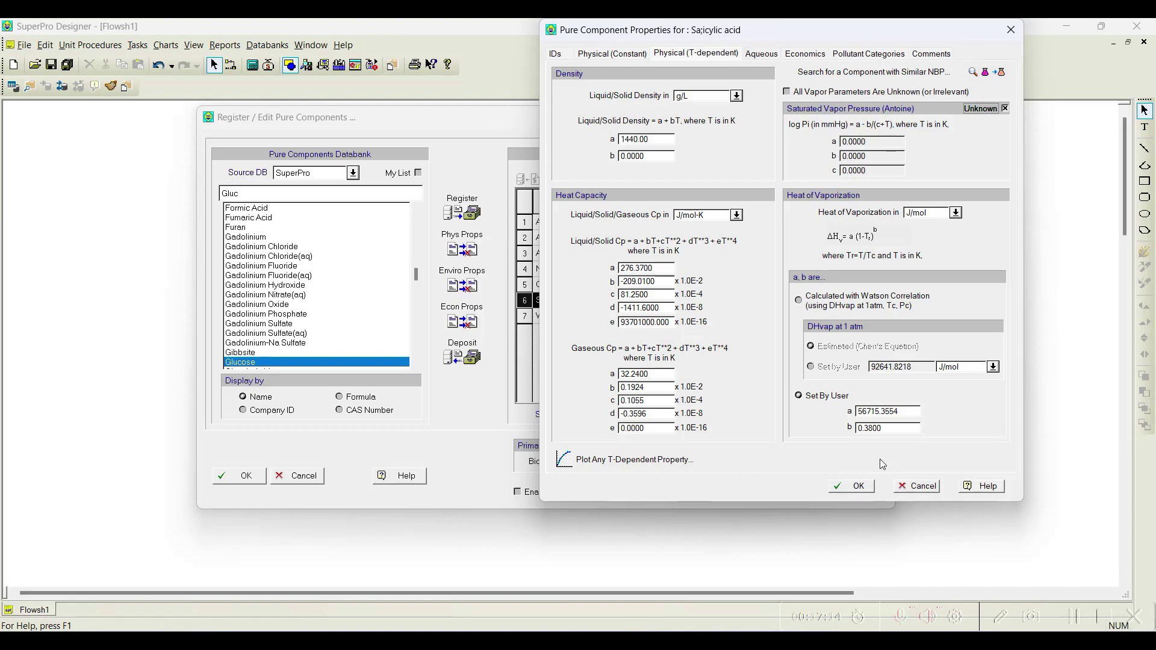
pyautogui.click(858, 488)
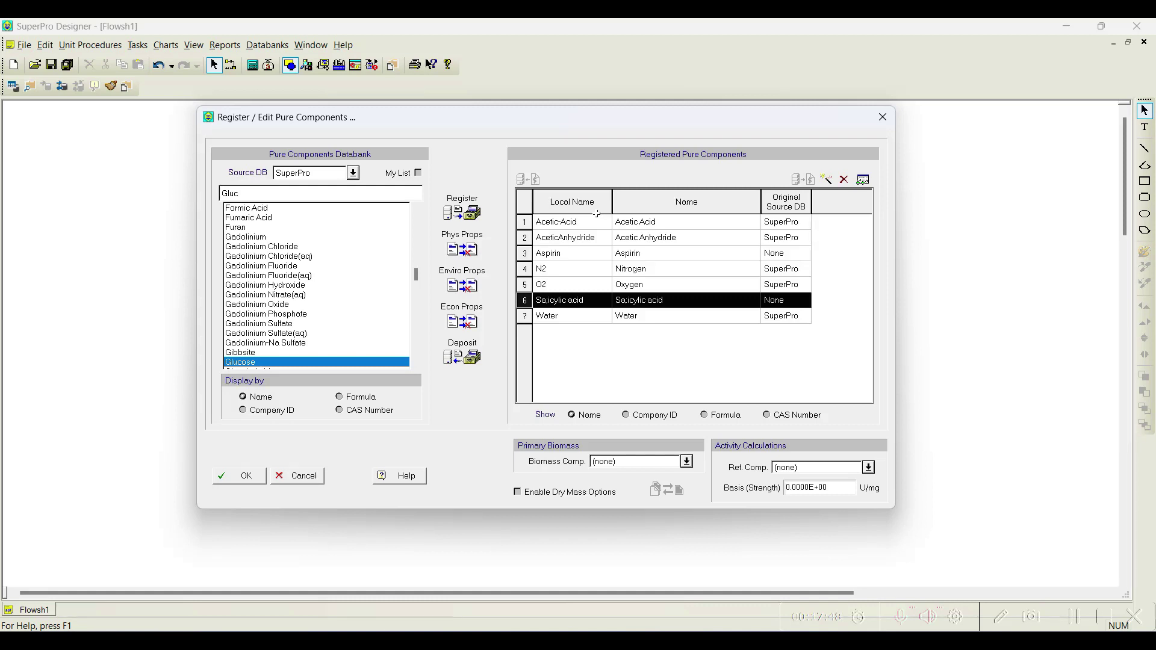
# - Find Ethyl Alcohol and Phosphoric Acid in the SuperPro databank and register both as pure components
pyautogui.doubleClick(267, 194)
pyautogui.write('ethyl al')
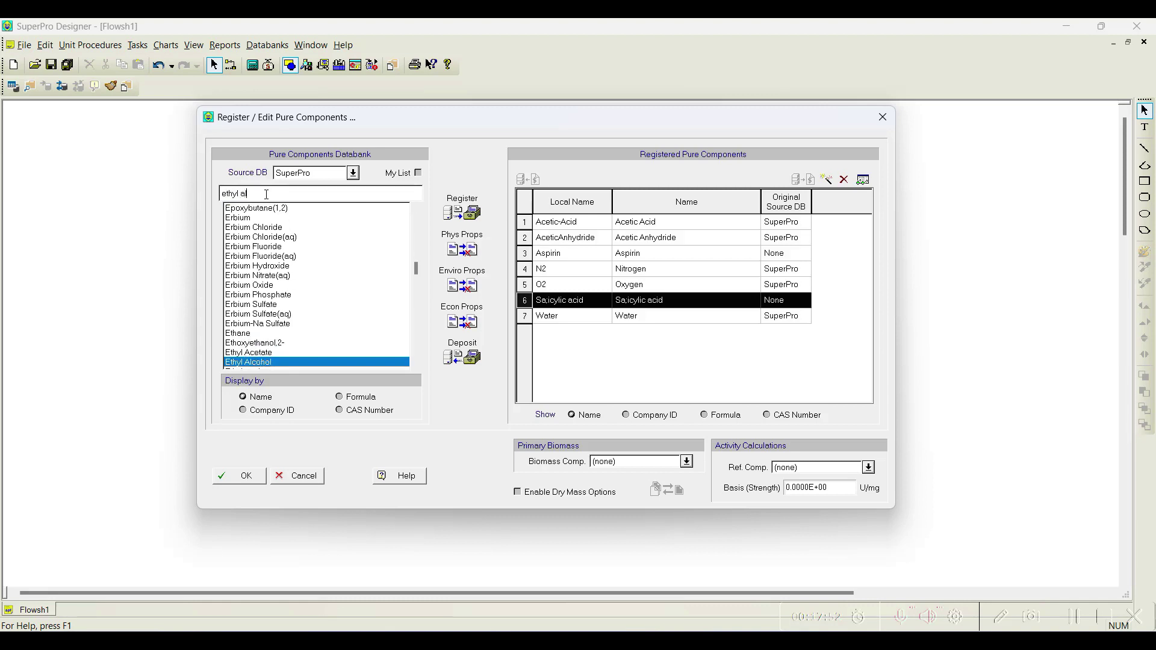
pyautogui.press('Return')
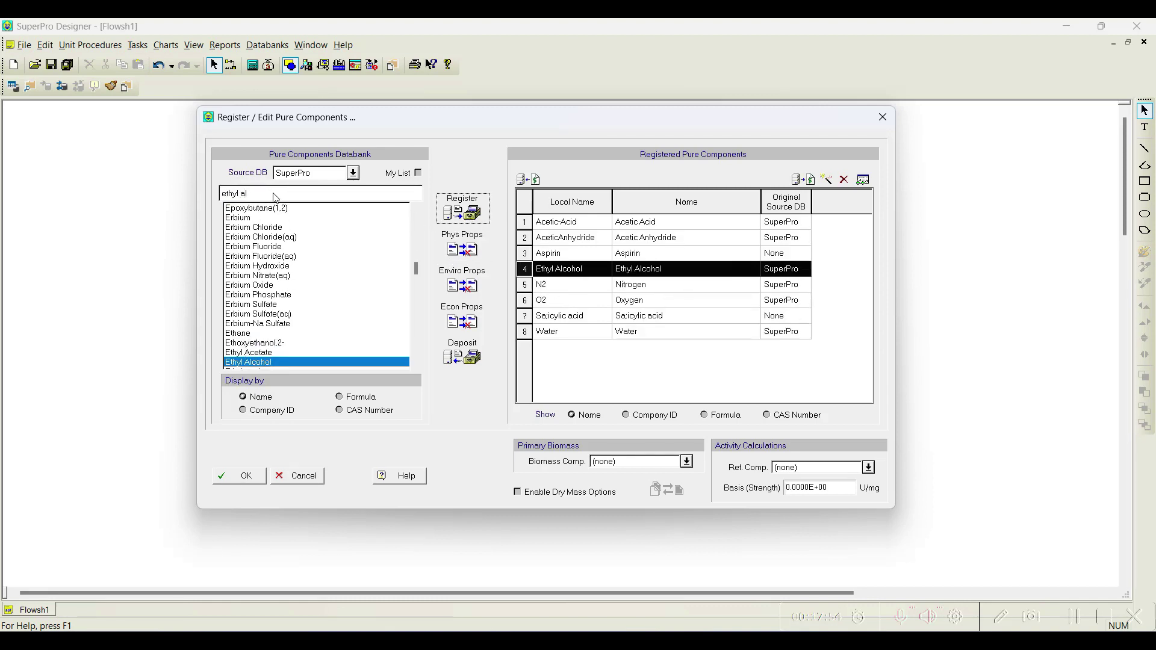
pyautogui.write('phos')
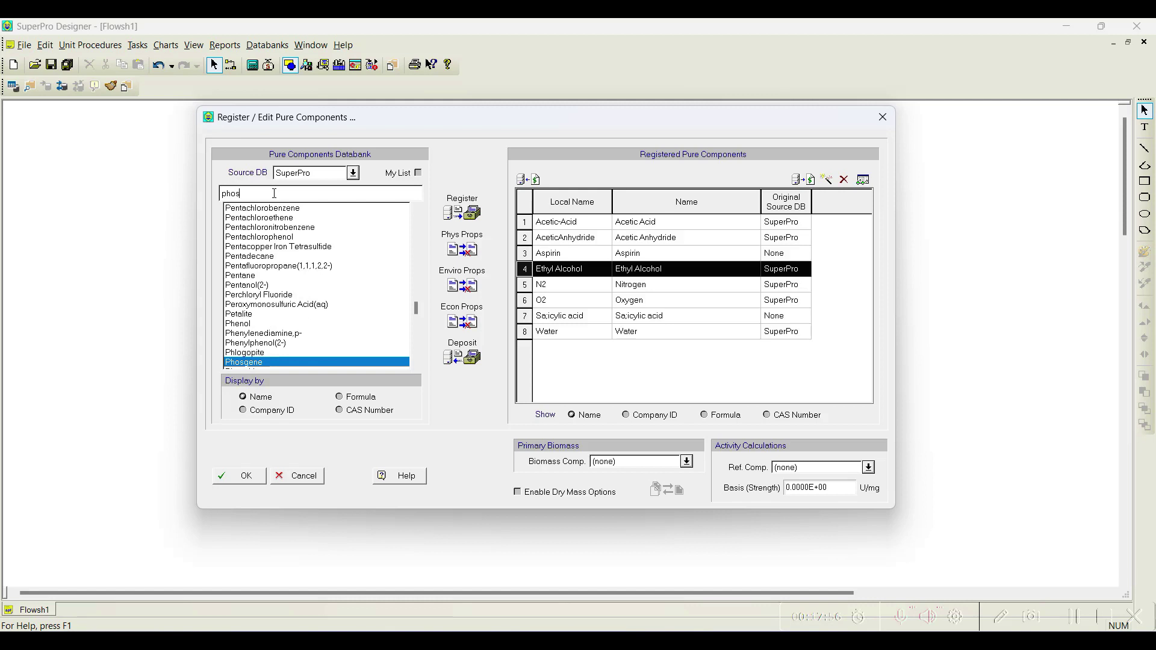
pyautogui.write('phor')
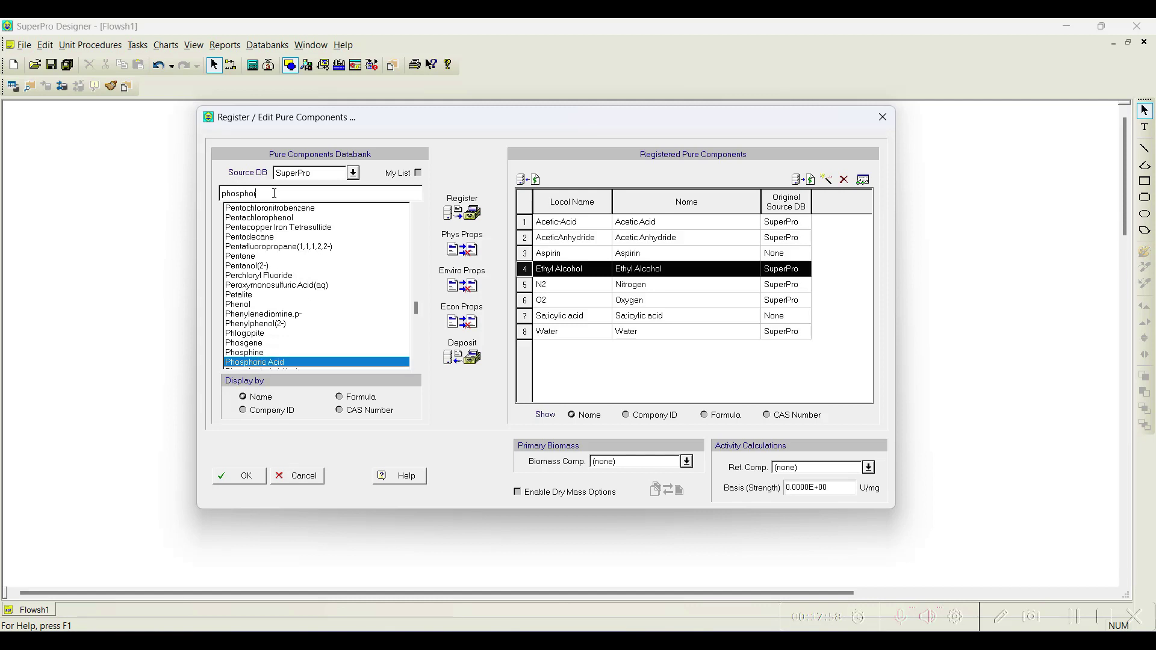
pyautogui.click(461, 217)
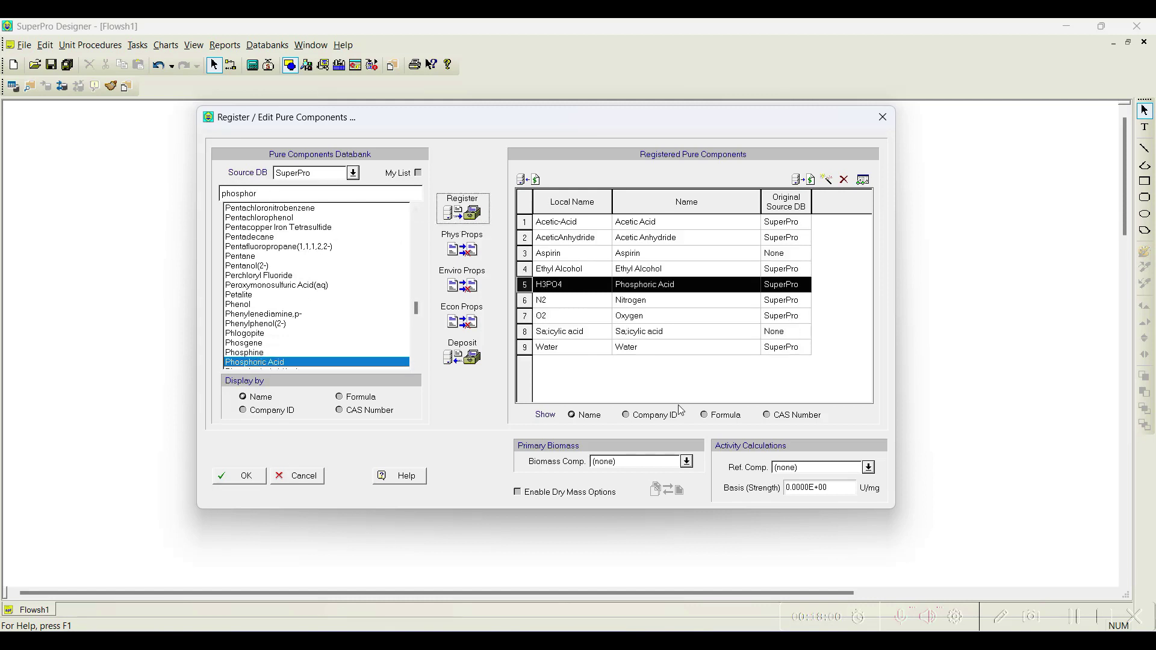